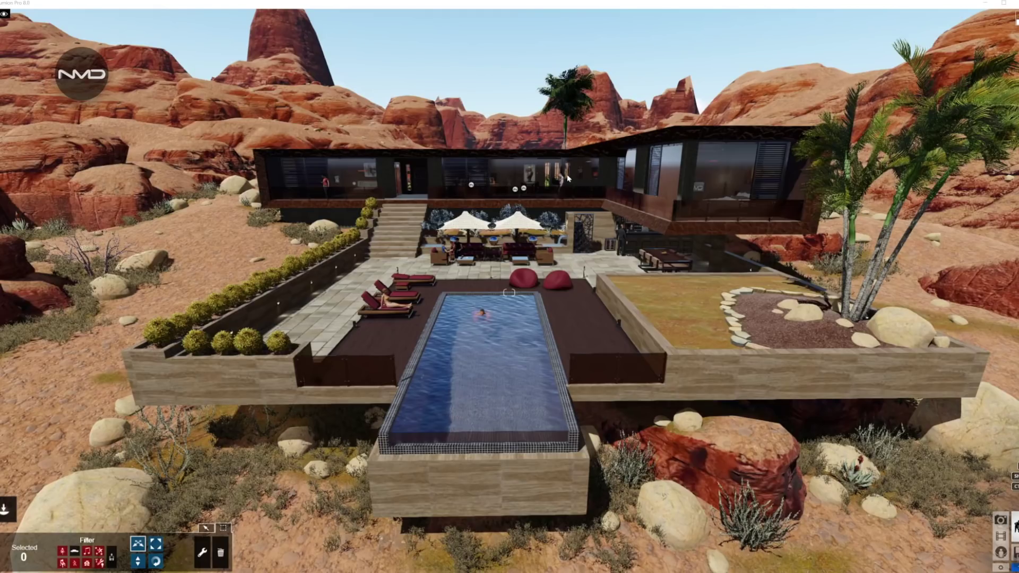
Open the camera path of the first desert flythrough clip, then preview the clip and return to its start
right_click_drag(536, 202, 514, 166)
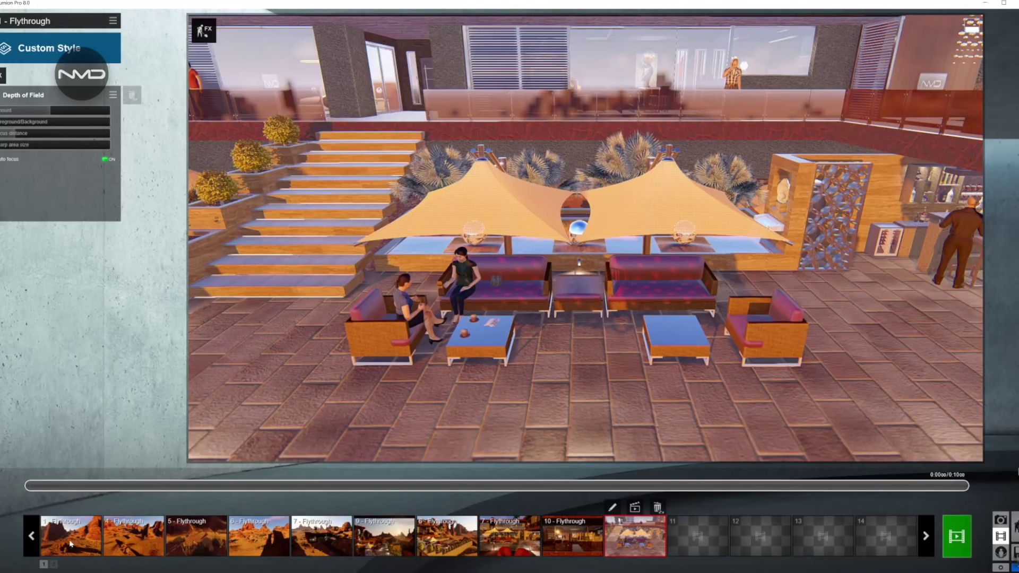
left_click(71, 537)
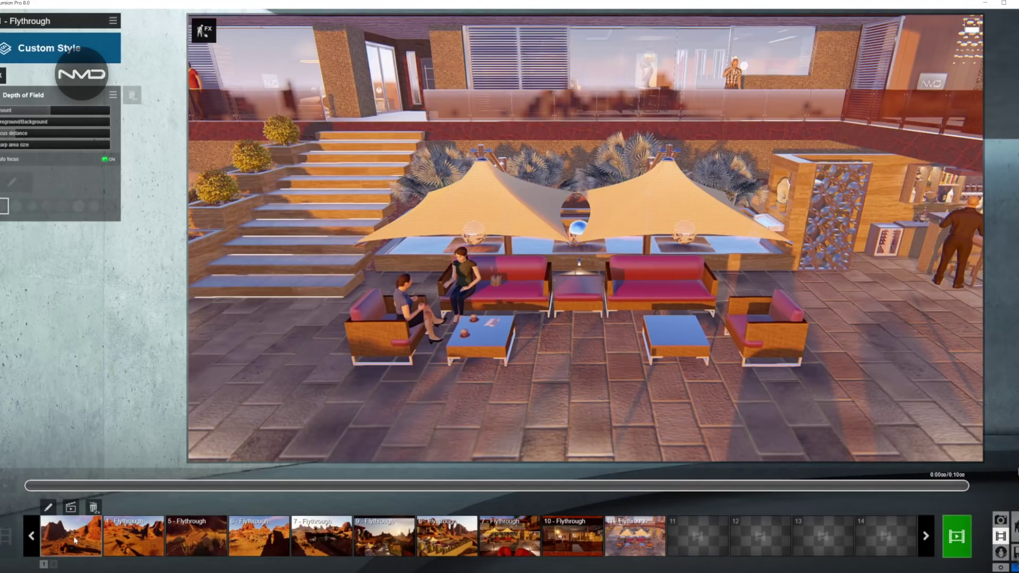
double_click(74, 540)
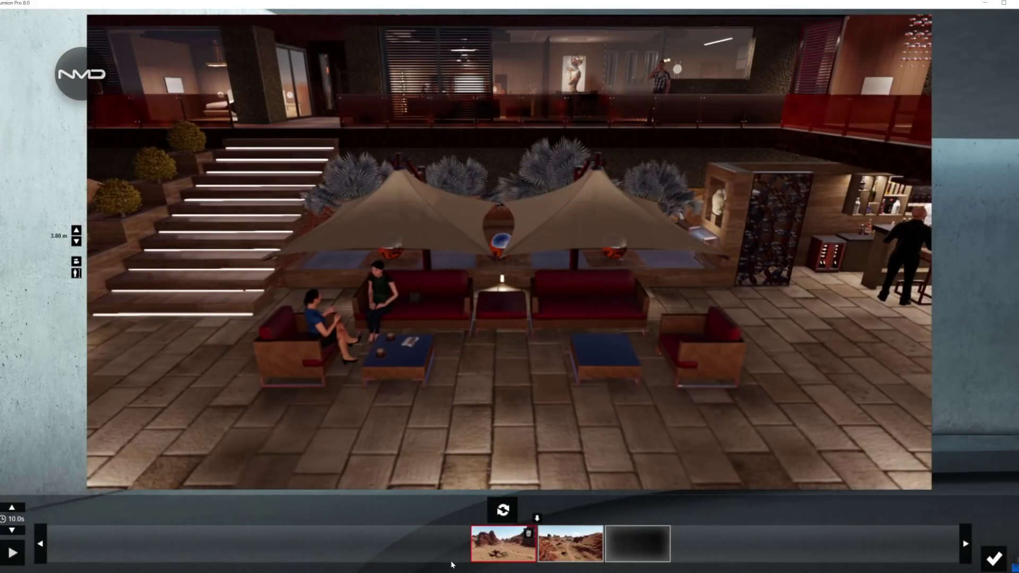
left_click(992, 558)
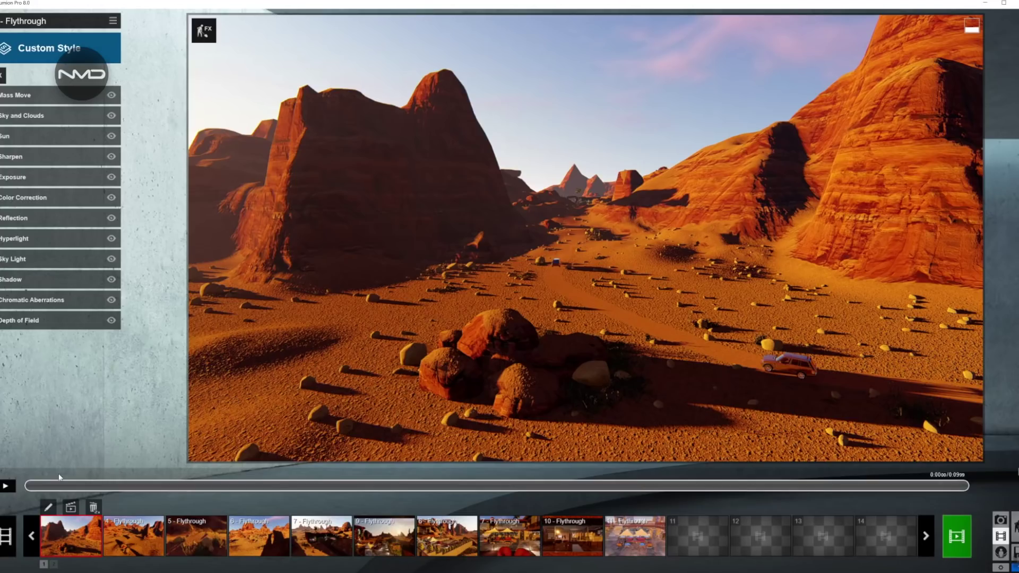
left_click(7, 485)
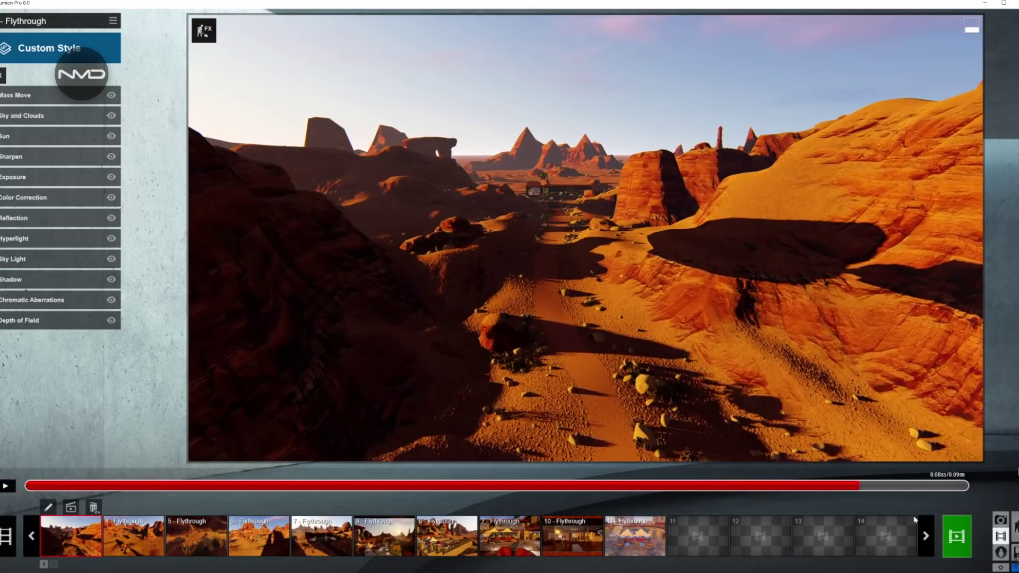
left_click_drag(796, 486, 26, 488)
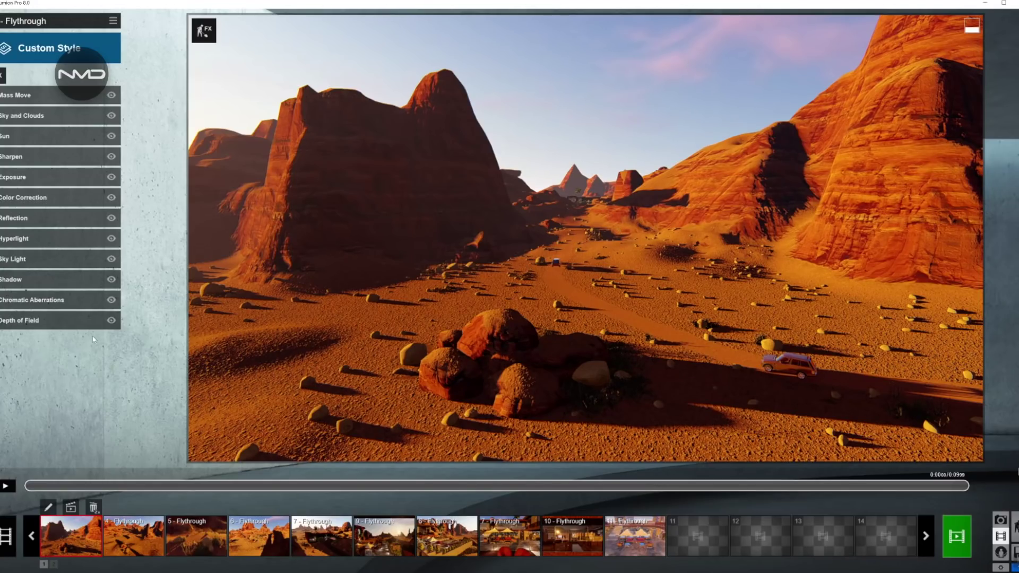
Inspect the first clip's Depth of Field settings and compare the focus distance at the clip's start and end
left_click(32, 320)
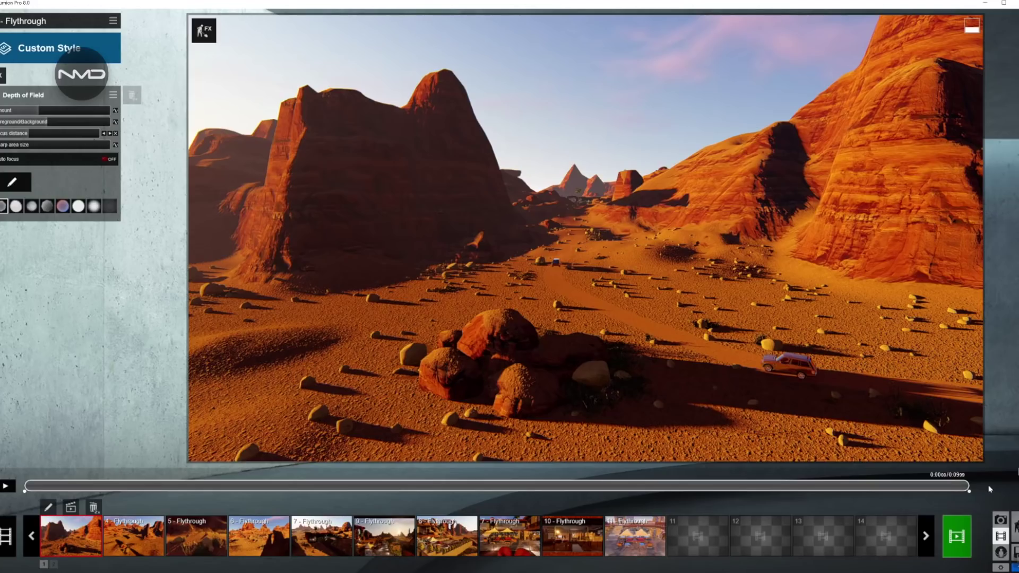
mouse_move(96, 133)
left_click(28, 489)
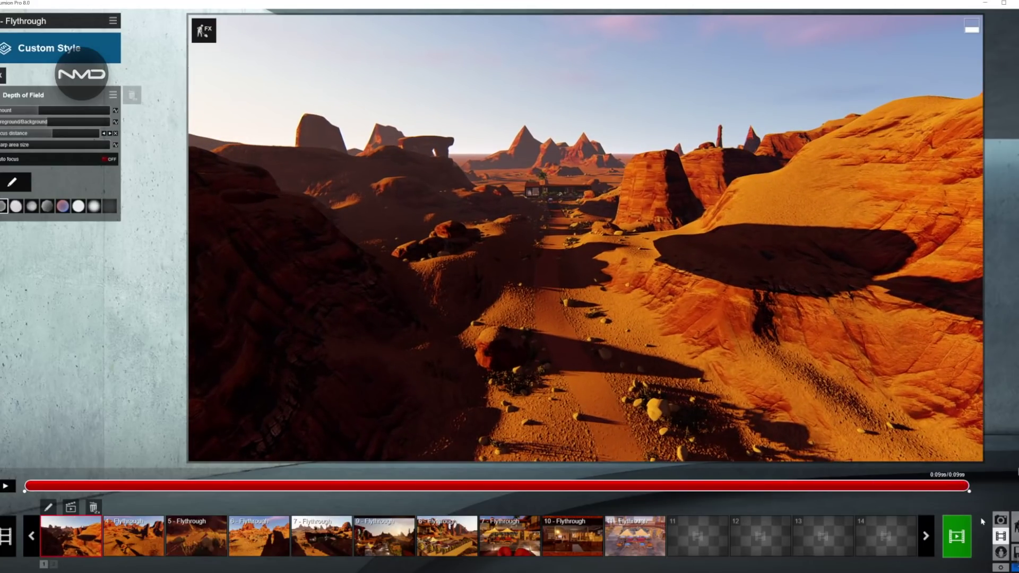
mouse_move(53, 135)
left_click(54, 490)
left_click_drag(54, 490, 971, 493)
Select the second flythrough clip and preview its camera movement almost to the end
left_click(131, 540)
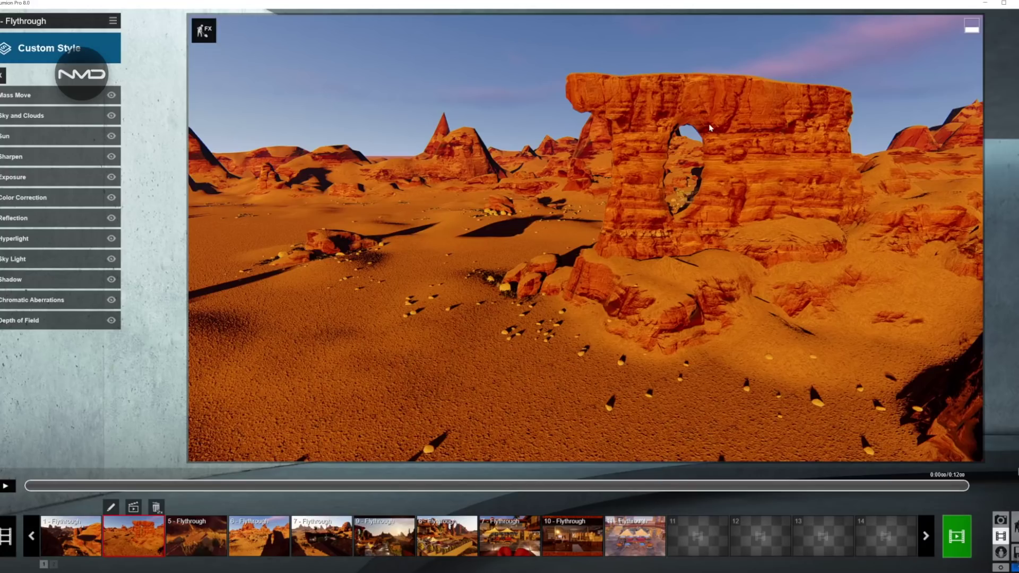
left_click(60, 486)
left_click_drag(83, 487, 214, 485)
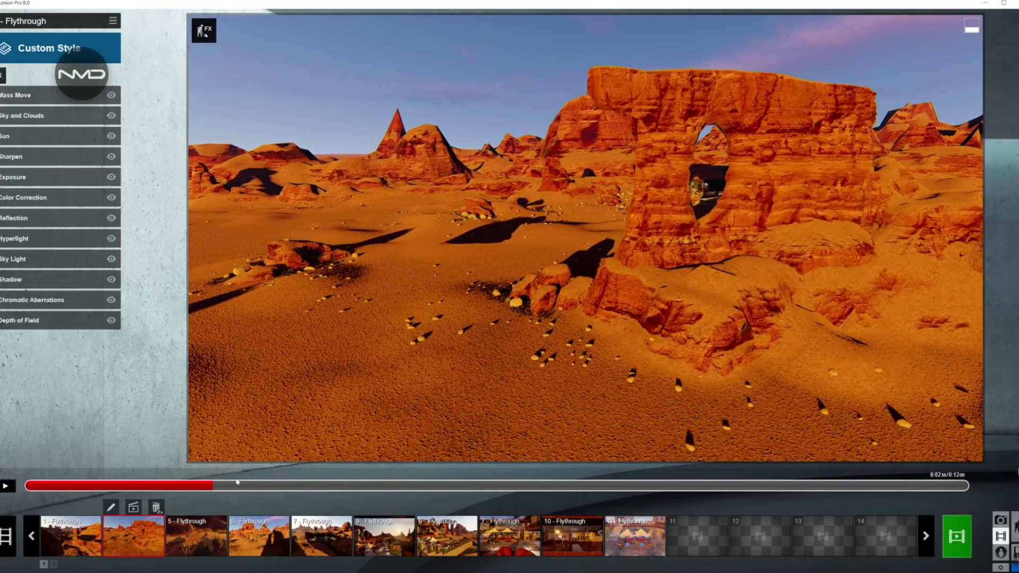
left_click_drag(213, 487, 960, 483)
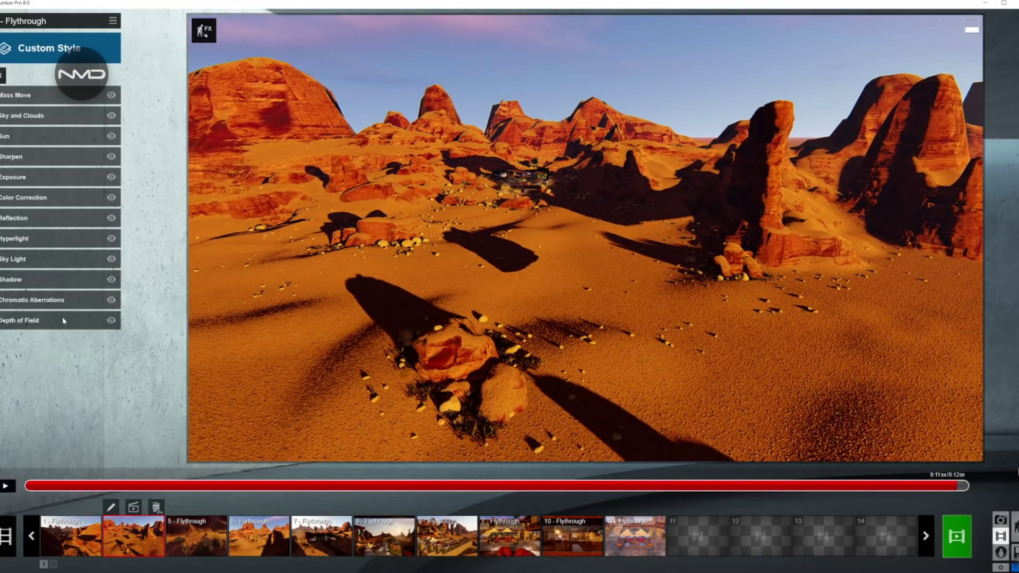
Inspect the second clip's Depth of Field settings, examining the amount and focus distance
left_click(47, 323)
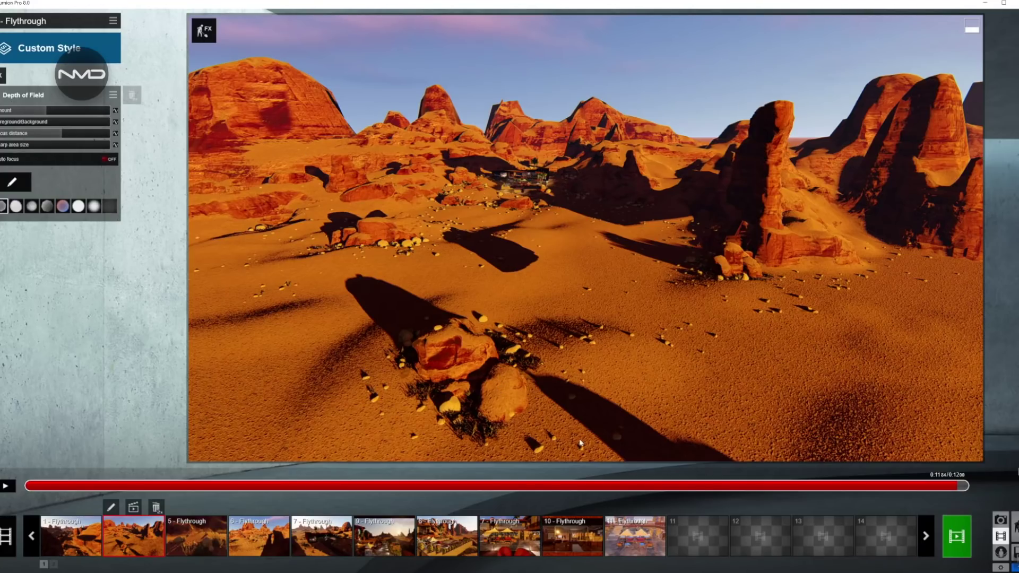
mouse_move(53, 111)
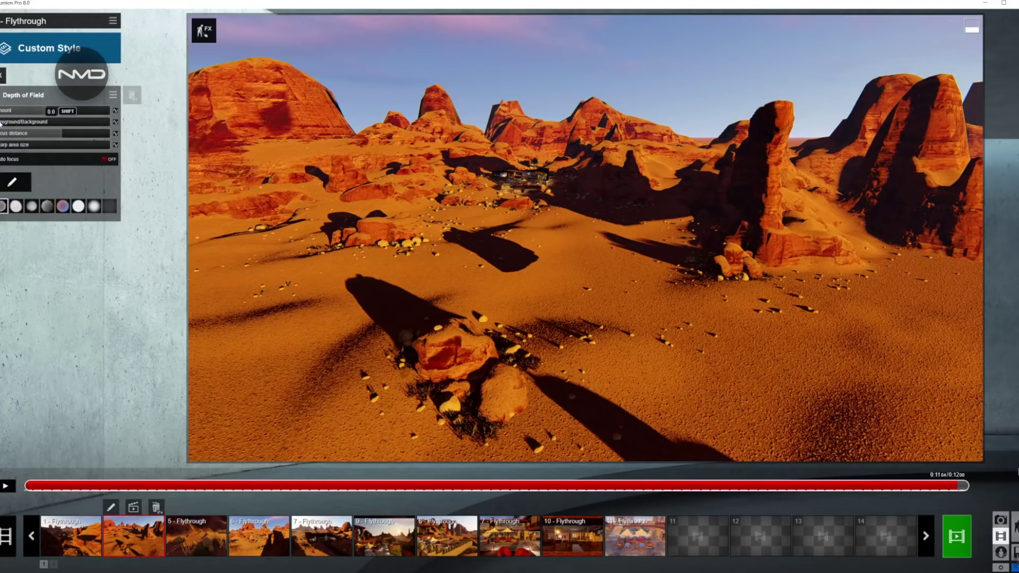
mouse_move(60, 136)
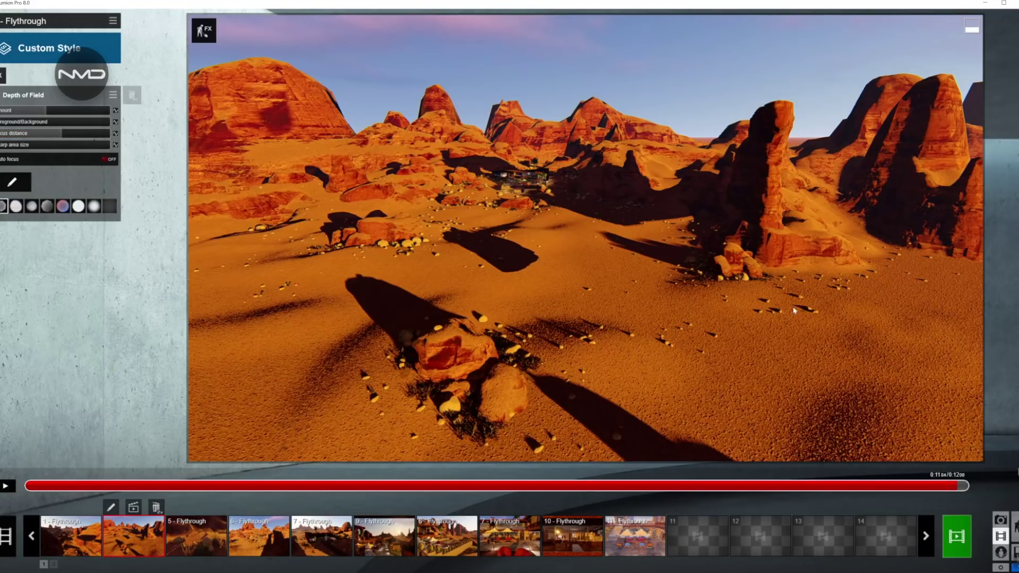
Select the third clip with the car driving past and preview it, returning to its start
left_click(196, 540)
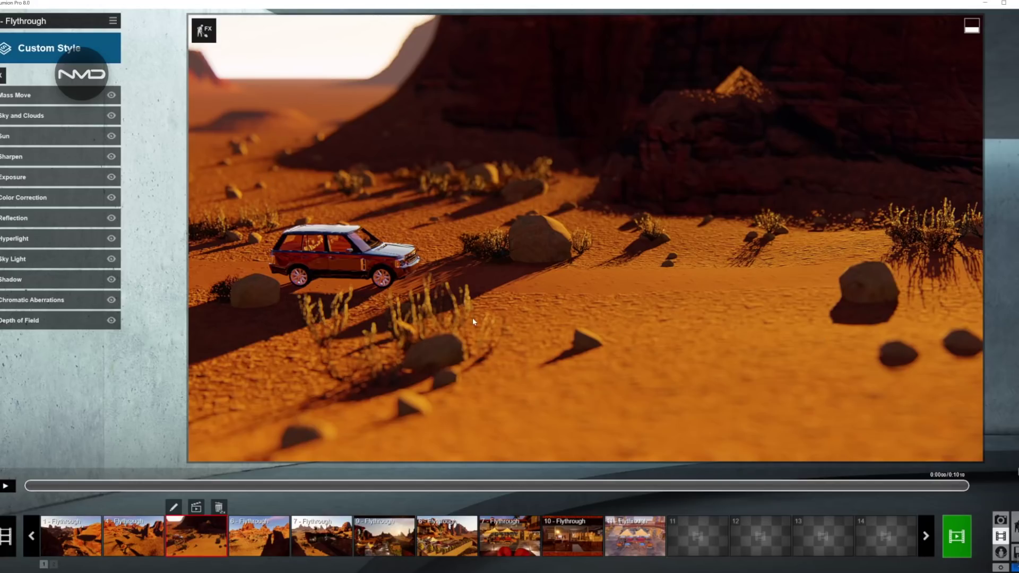
left_click(56, 484)
left_click_drag(329, 493, 22, 485)
Inspect the Depth of Field effect of the car clip and follow its focus distance keyframes past the clip's midpoint
left_click(32, 320)
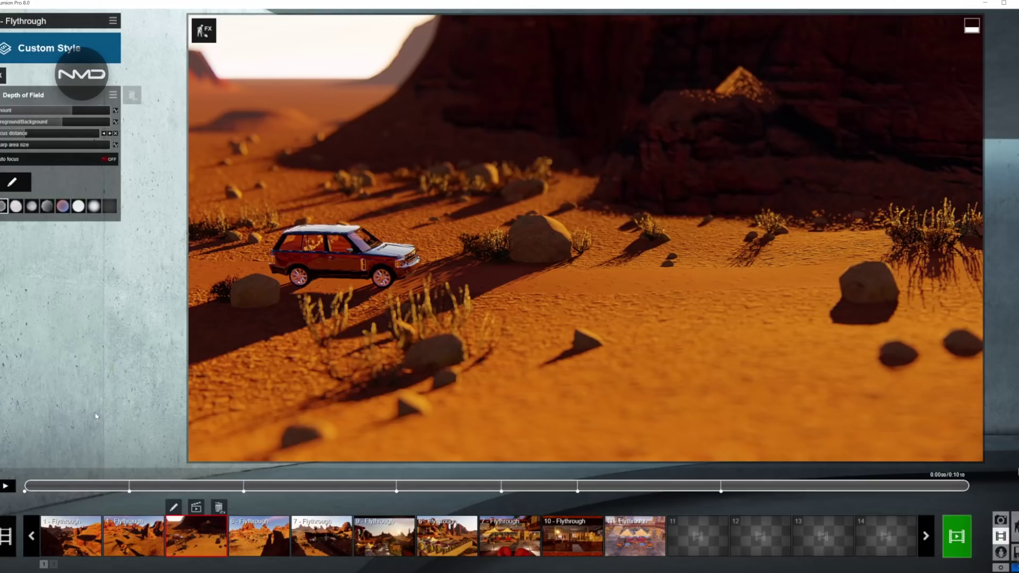
left_click_drag(44, 488, 115, 497)
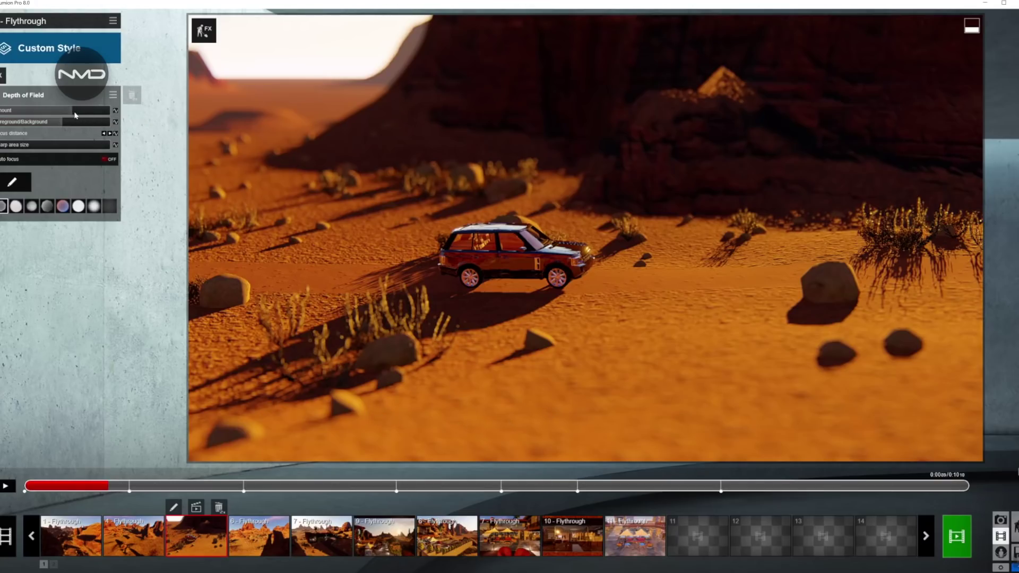
mouse_move(74, 111)
left_click_drag(149, 488, 174, 485)
left_click_drag(155, 450, 595, 453)
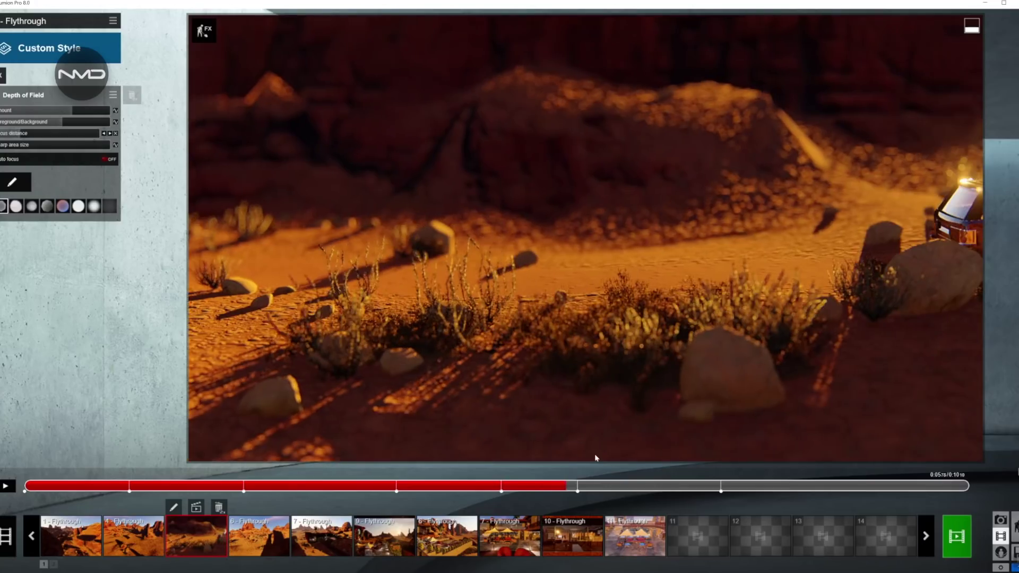
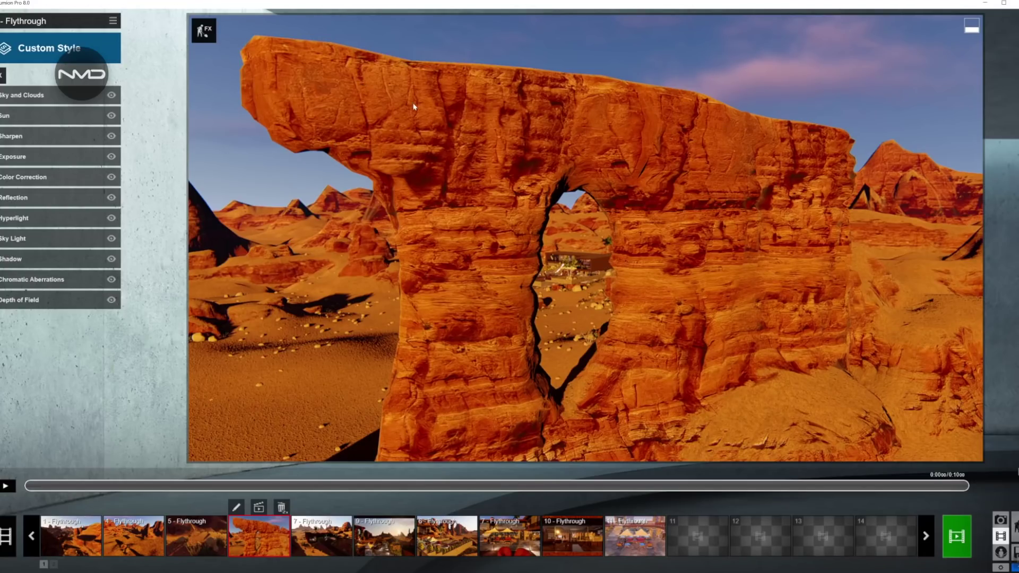
Preview the fourth flythrough clip over the rock arch to its end and return to the start
key("space")
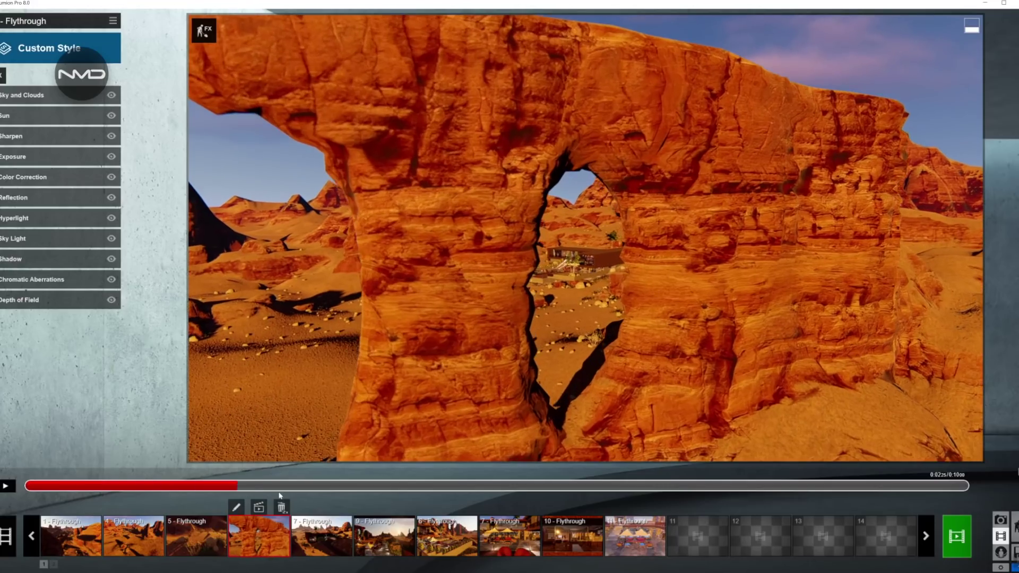
left_click_drag(280, 495, 982, 489)
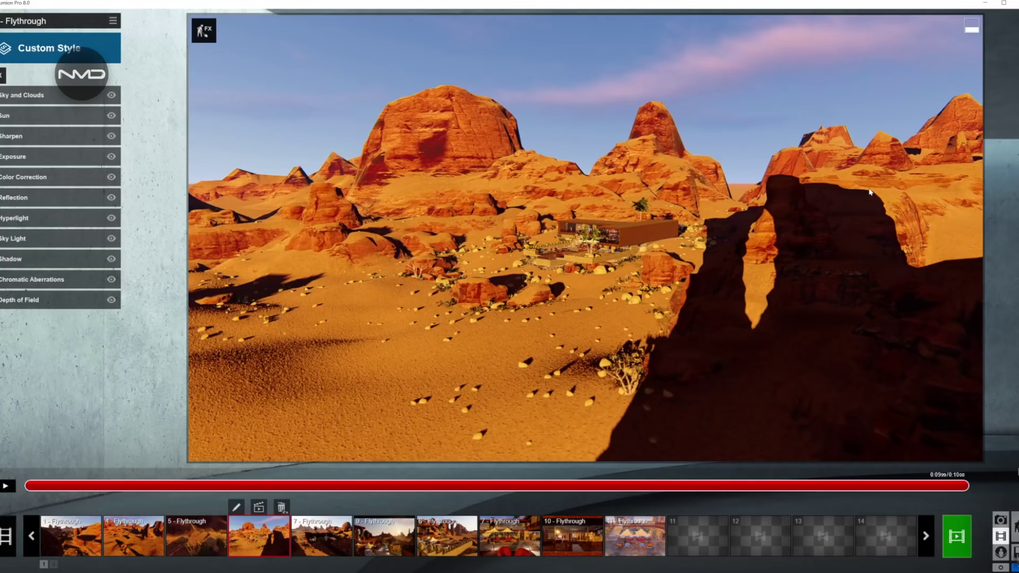
left_click_drag(298, 485, 25, 485)
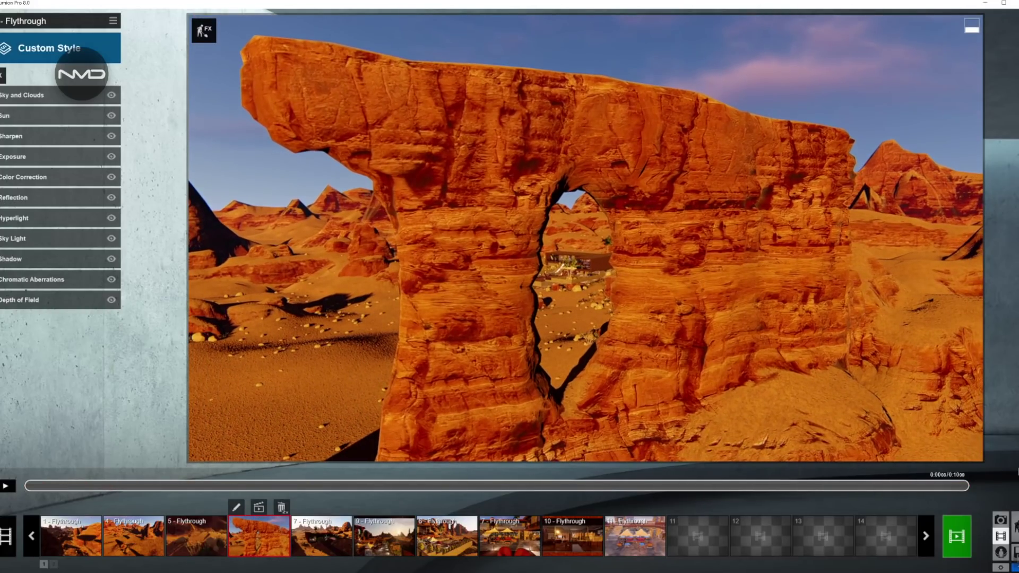
Inspect the rock arch clip's Depth of Field settings and compare the focus distance keyframes at start and end
left_click(32, 300)
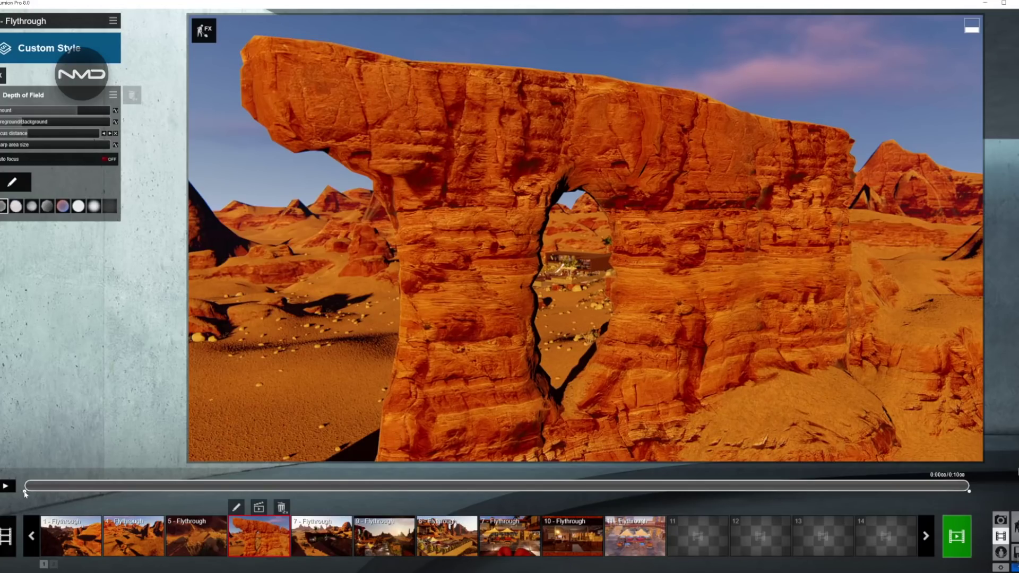
left_click_drag(119, 493, 971, 484)
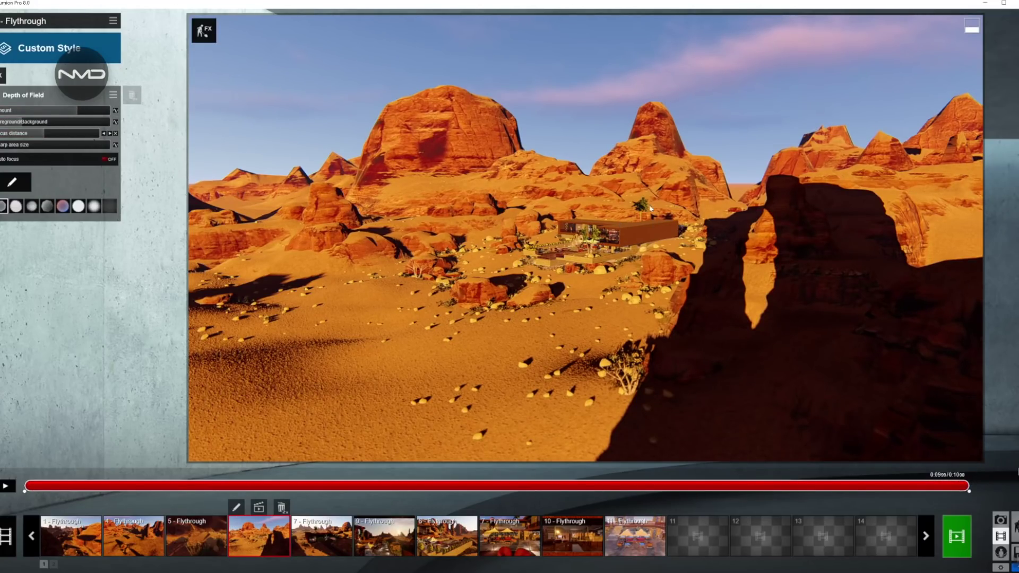
left_click_drag(380, 491, 968, 487)
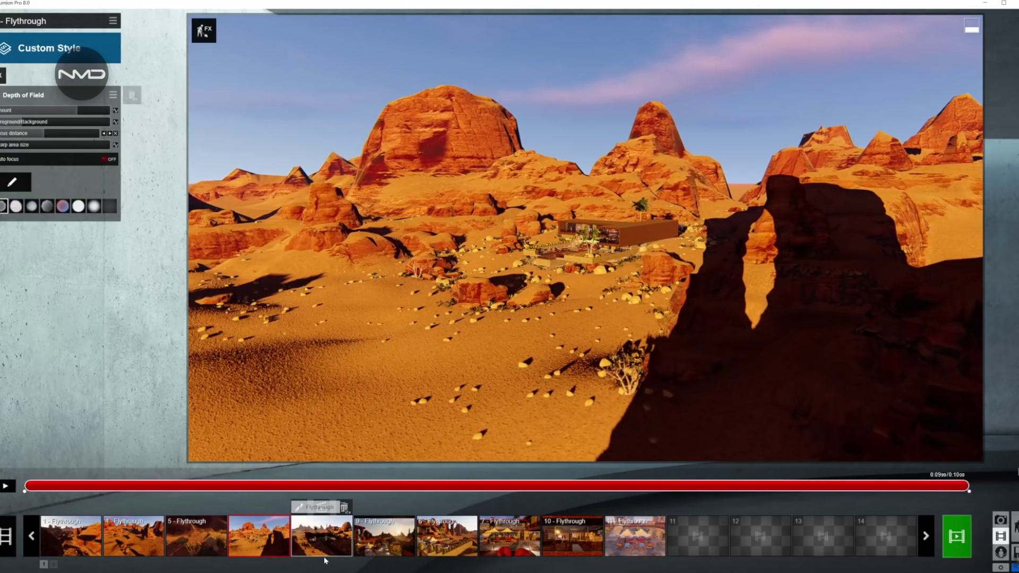
Select clip 7 showing the house and arriving car, preview it, and return to its start
left_click(324, 536)
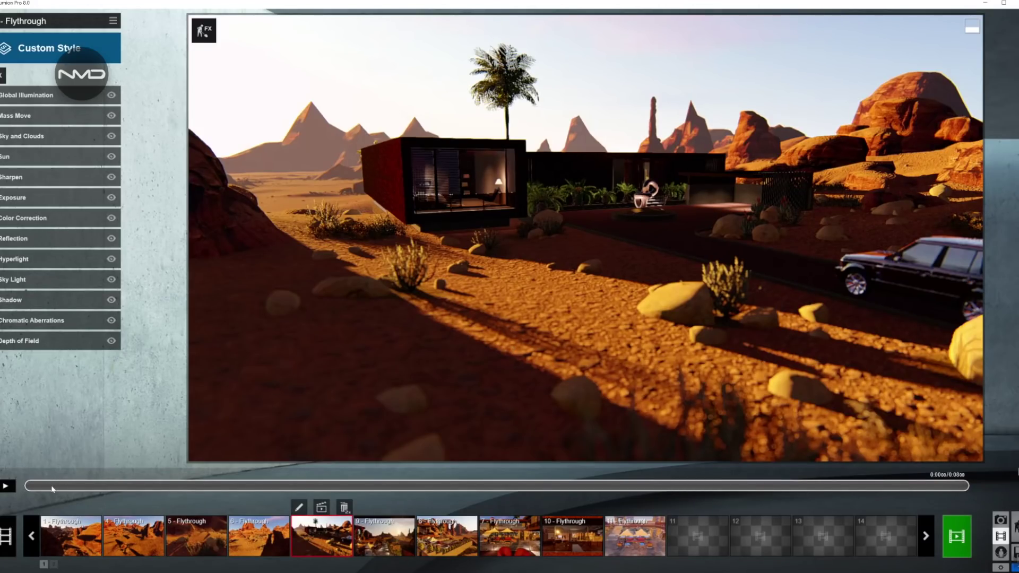
left_click_drag(52, 487, 950, 484)
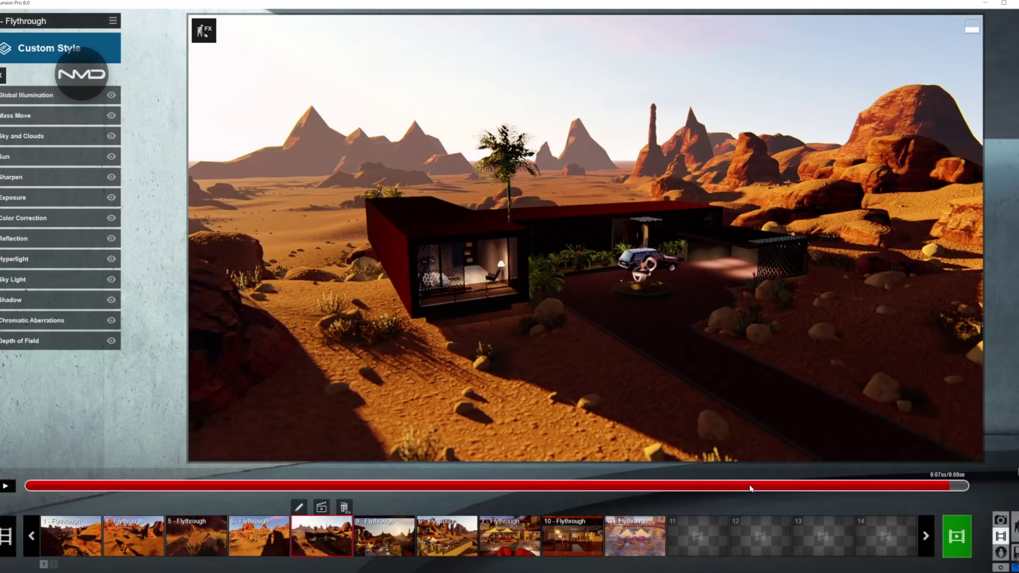
left_click(593, 486)
left_click_drag(319, 485, 25, 486)
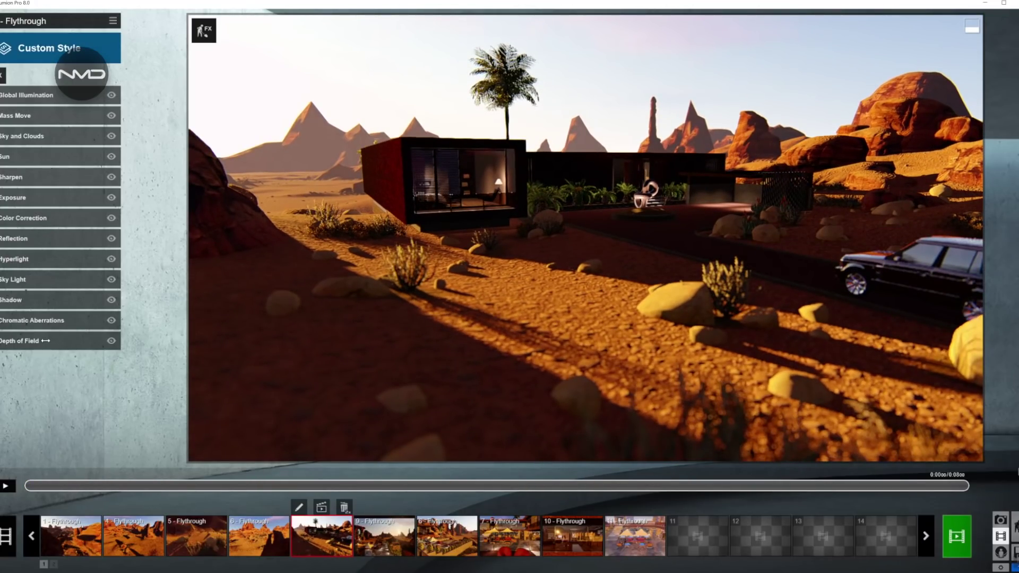
At the end of clip 7, lower the Foreground/Background value of the Depth of Field effect
left_click(41, 348)
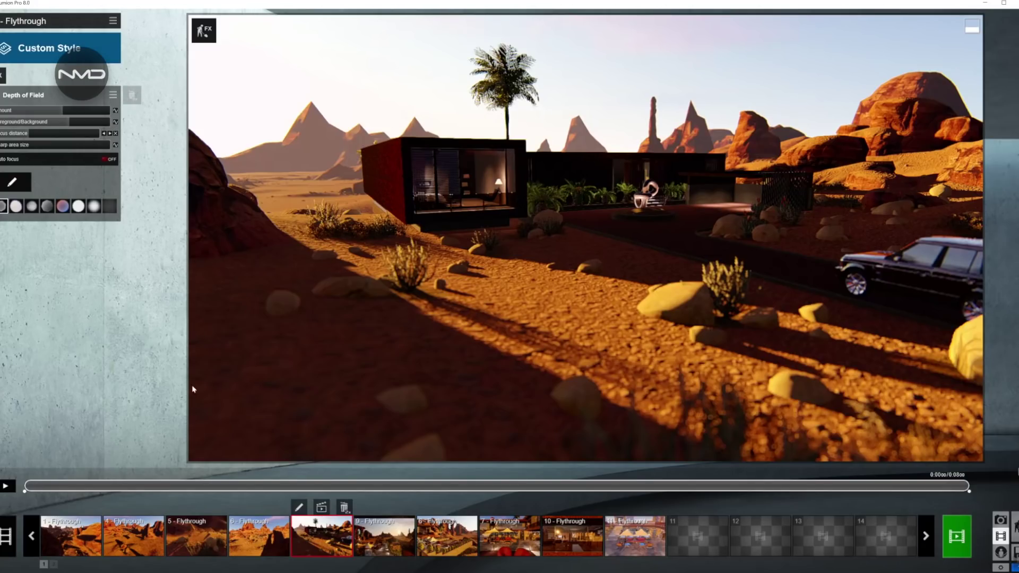
left_click_drag(153, 486, 968, 485)
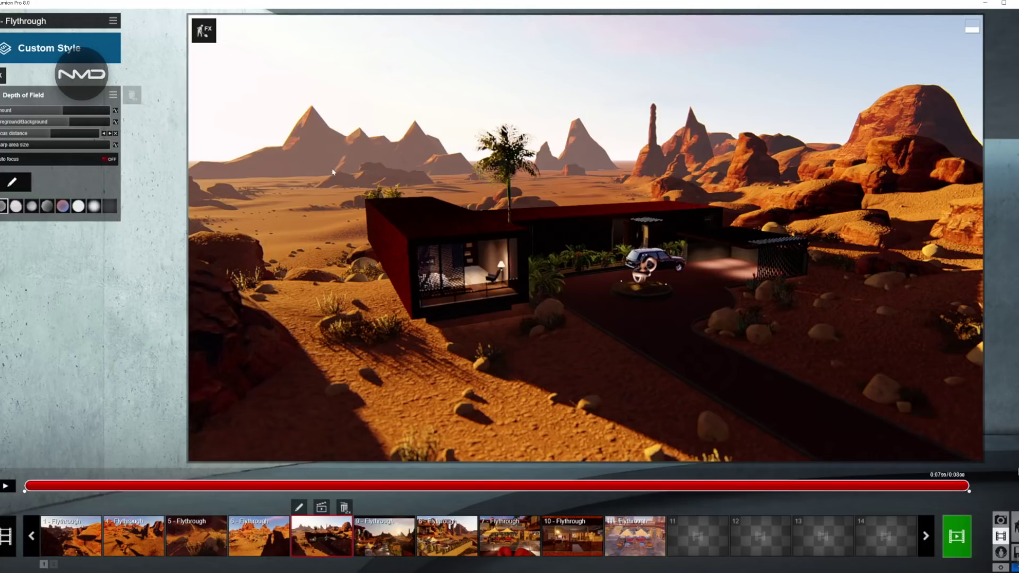
mouse_move(54, 124)
left_click_drag(54, 124, 25, 123)
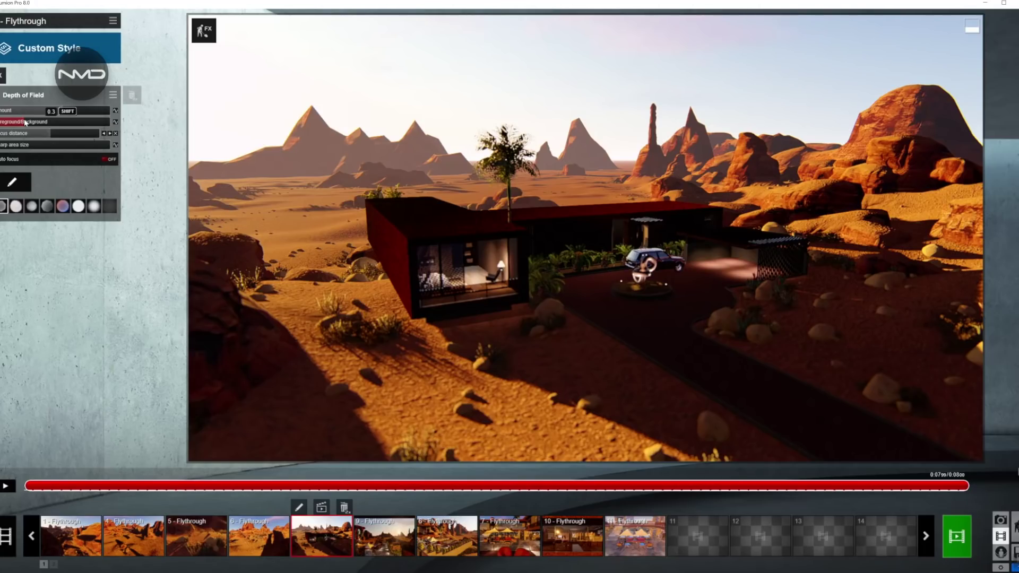
left_click_drag(24, 123, 57, 123)
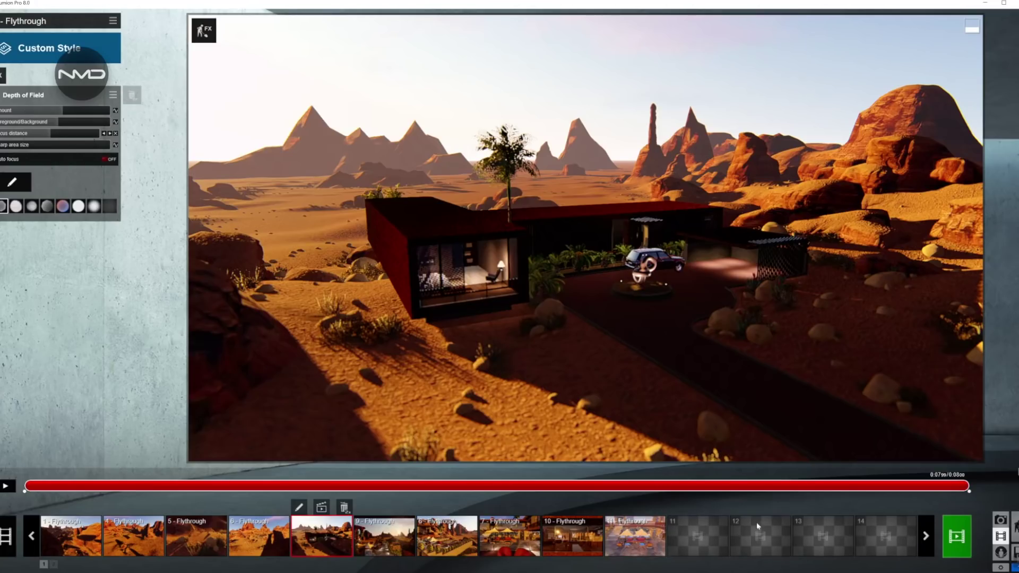
Select the clip that moves from the house interior out to the terrace and preview its camera movement
left_click(385, 540)
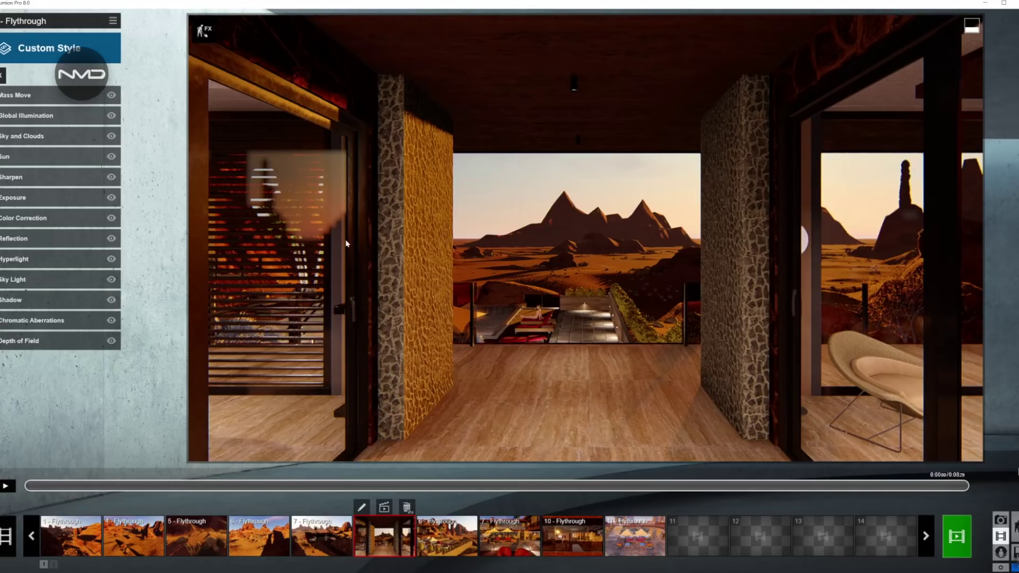
left_click(50, 488)
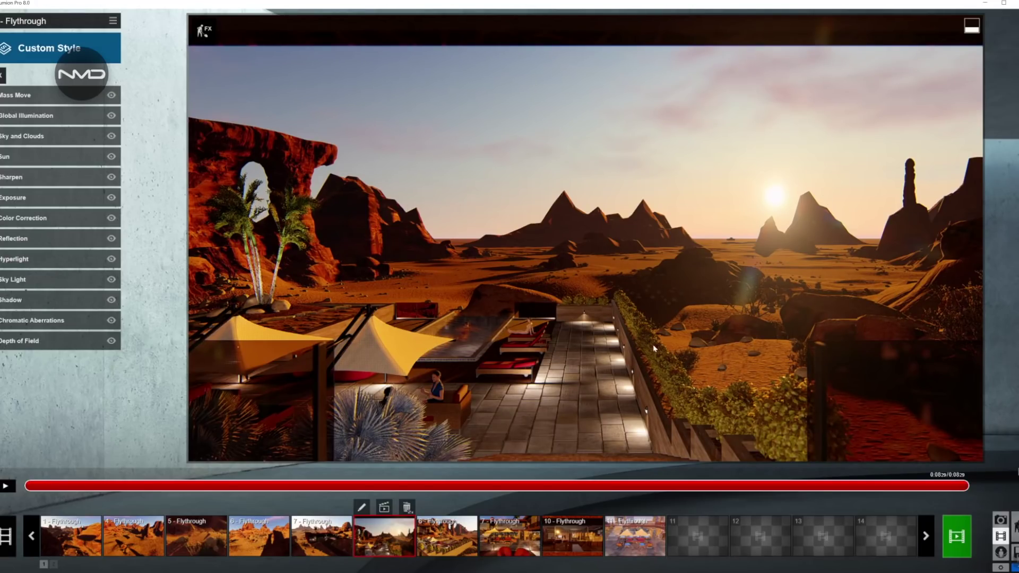
left_click(247, 485)
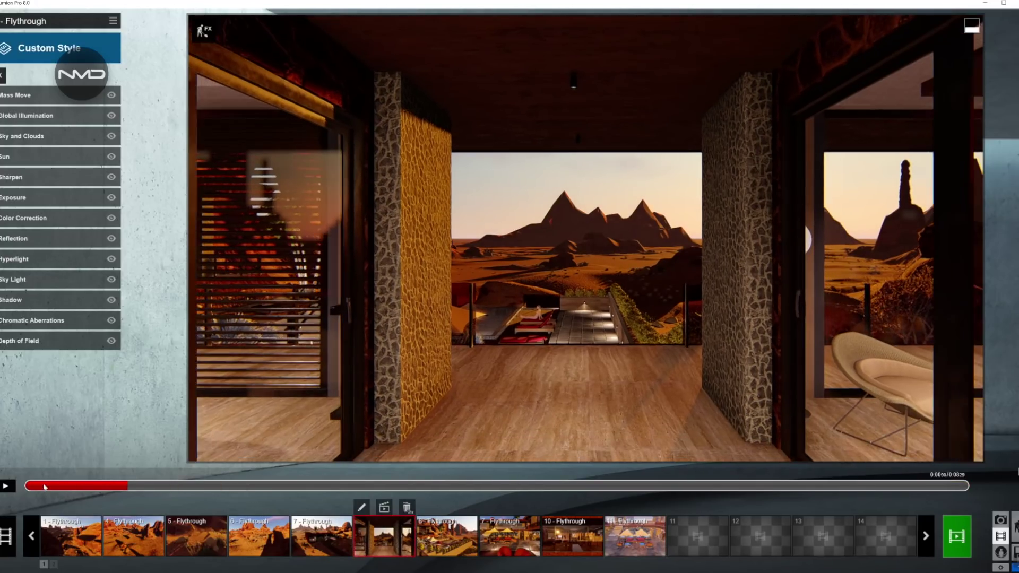
Inspect the interior-to-terrace clip's Depth of Field settings, checking the focus distance at the start and at the end
left_click(45, 346)
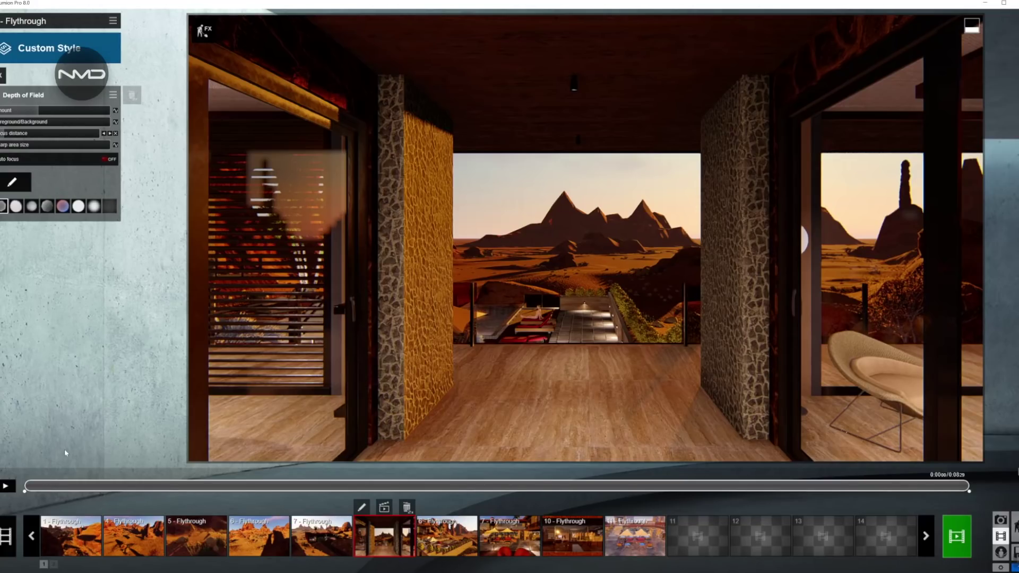
left_click_drag(41, 488, 1010, 501)
left_click_drag(30, 134, 5, 136)
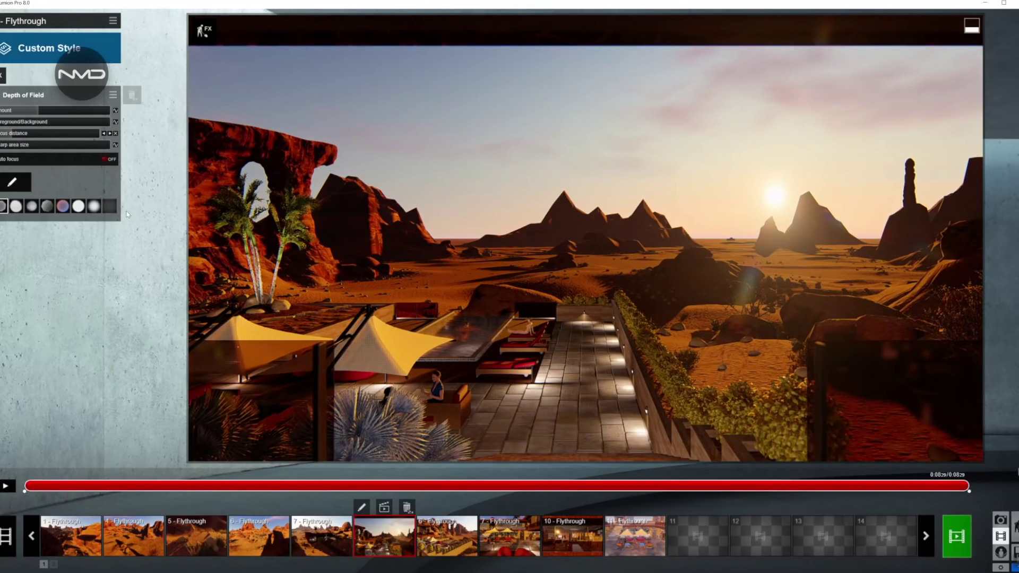
left_click(11, 135)
mouse_move(23, 119)
Select the clip of the woman with the phone on the balcony, preview its camera movement, and return to its start
left_click(447, 536)
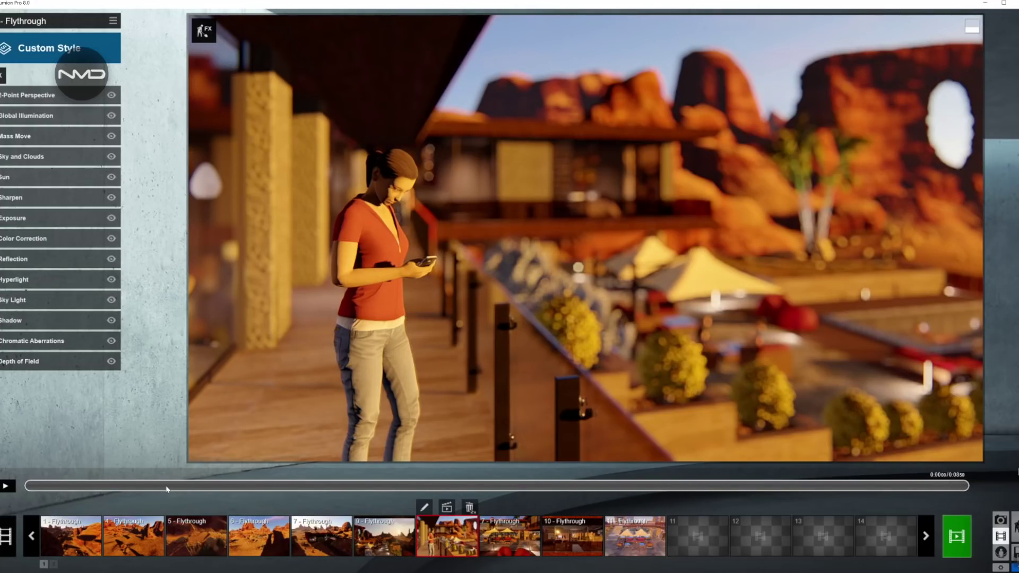
left_click_drag(166, 489, 905, 476)
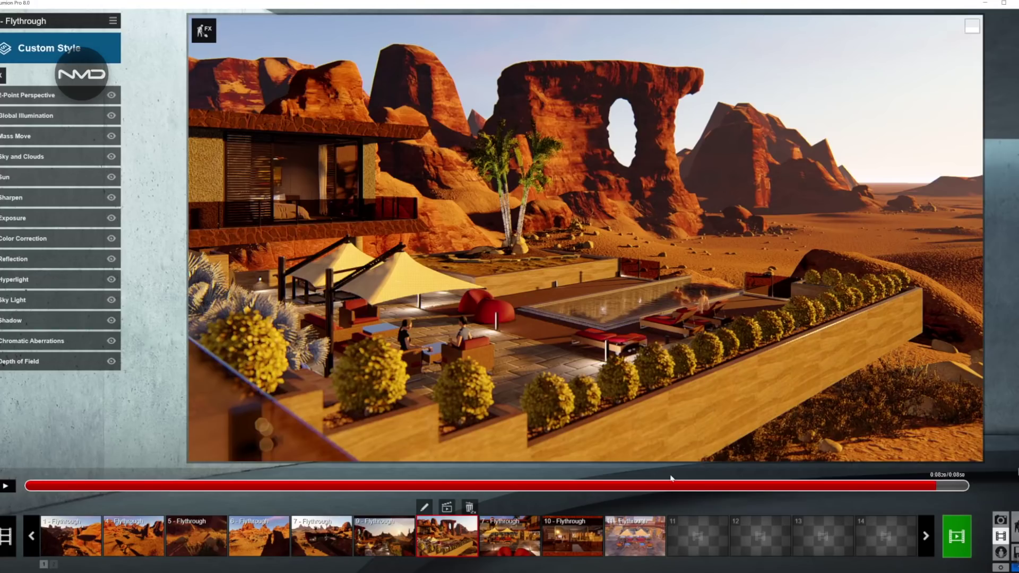
left_click_drag(742, 485, 292, 486)
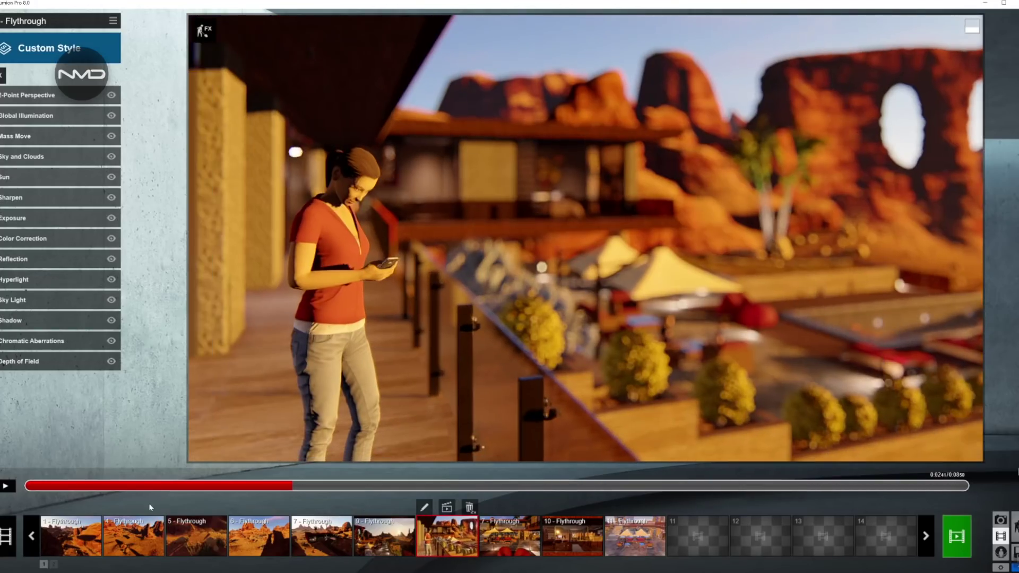
left_click_drag(150, 508, 24, 486)
Inspect the balcony clip's Depth of Field effect, comparing focus distance keyframes through to the end and checking the Foreground/Background value
left_click(52, 361)
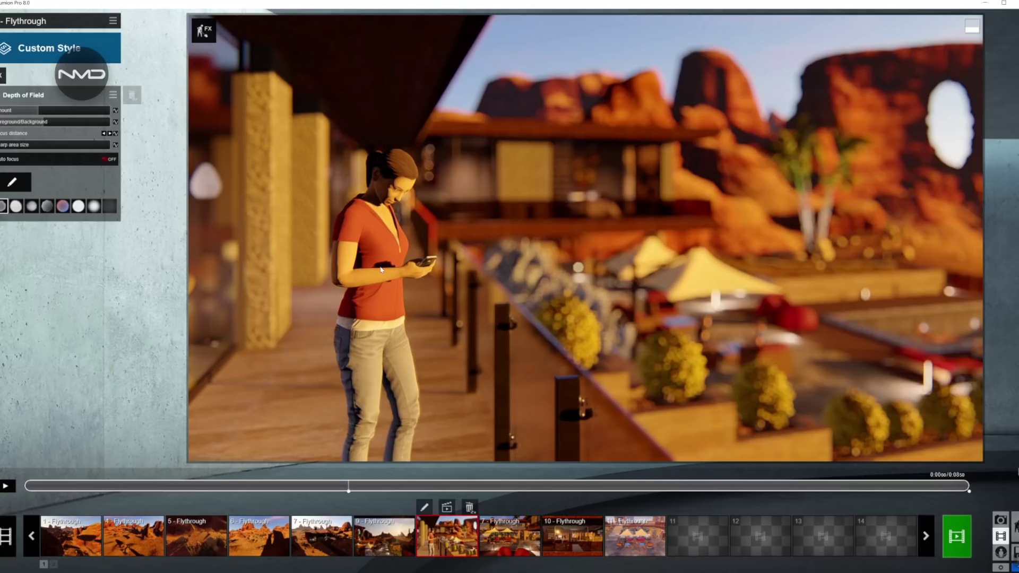
left_click_drag(108, 486, 548, 491)
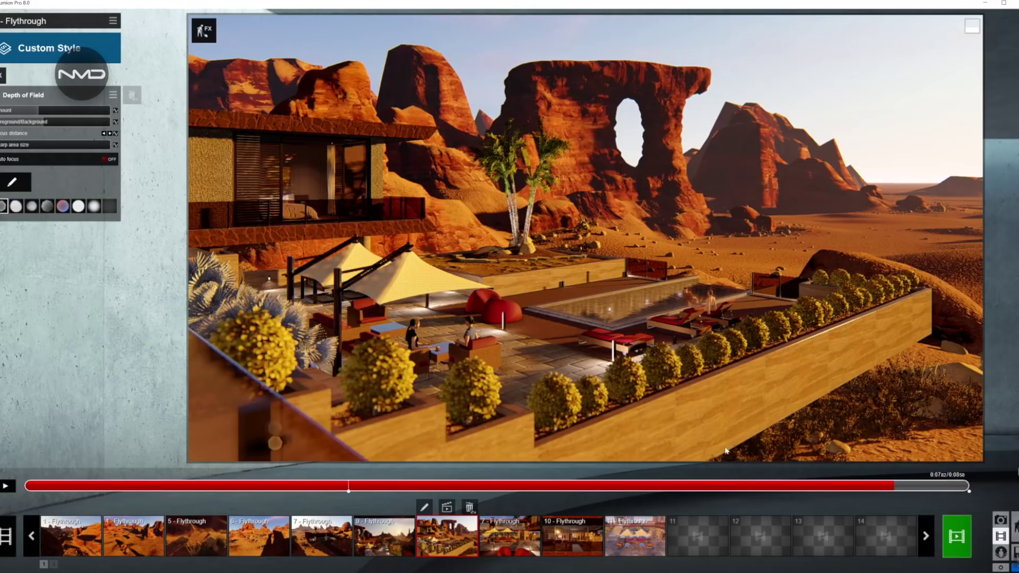
left_click_drag(898, 487, 976, 492)
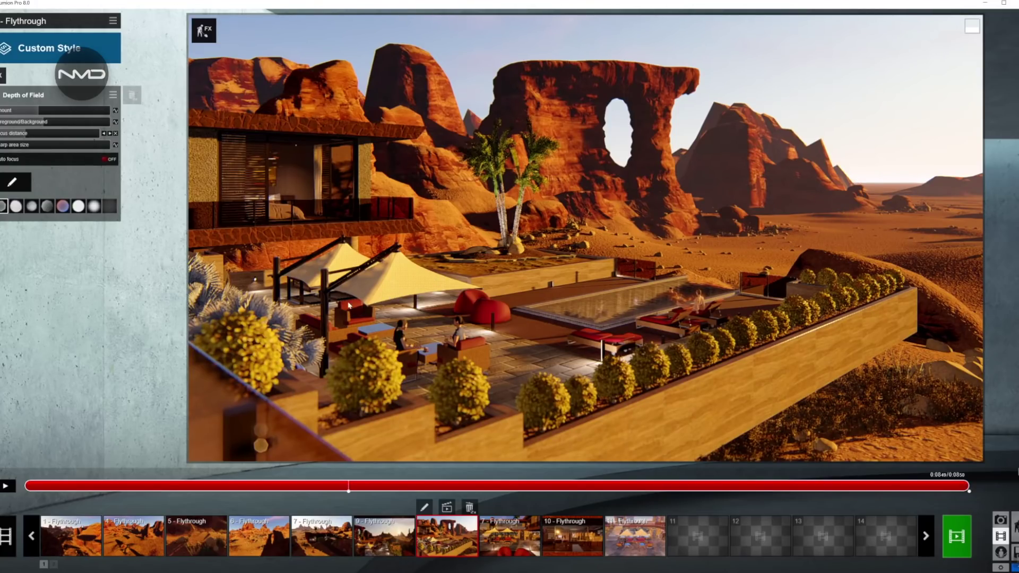
mouse_move(45, 122)
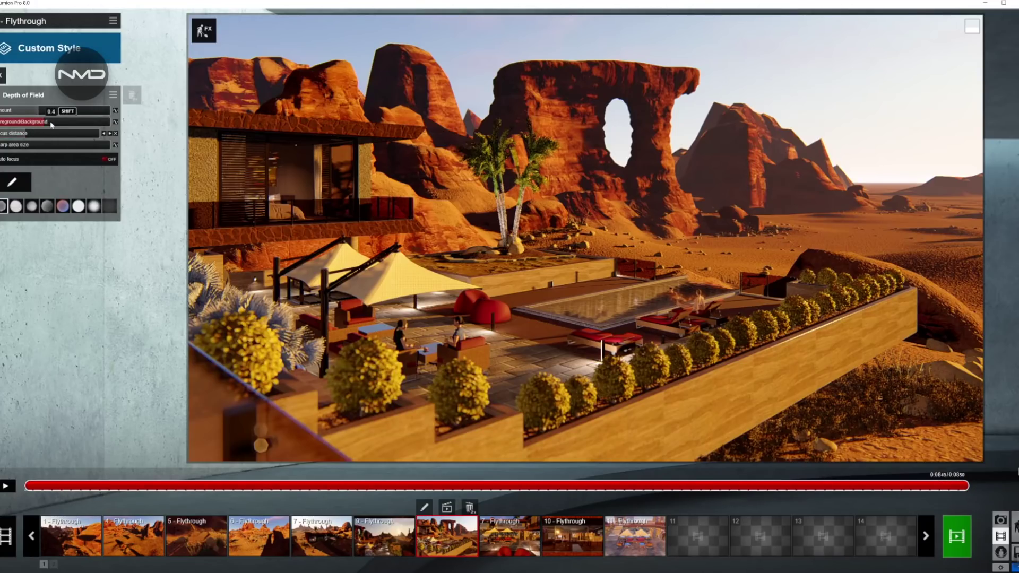
mouse_move(26, 136)
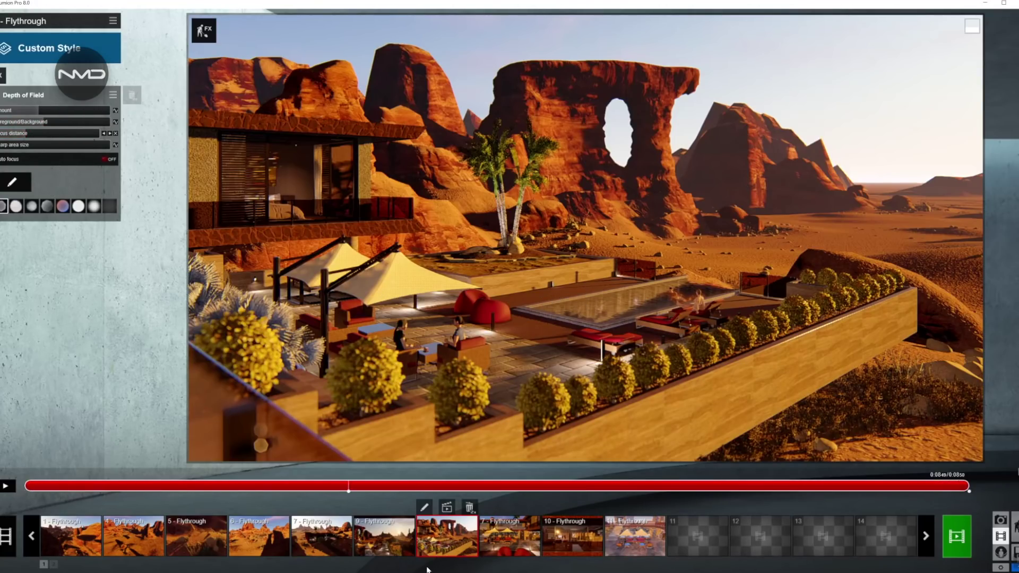
Preview the clip moving from the dining table to the lounge terrace and examine its Depth of Field Amount and Foreground/Background values
left_click(508, 542)
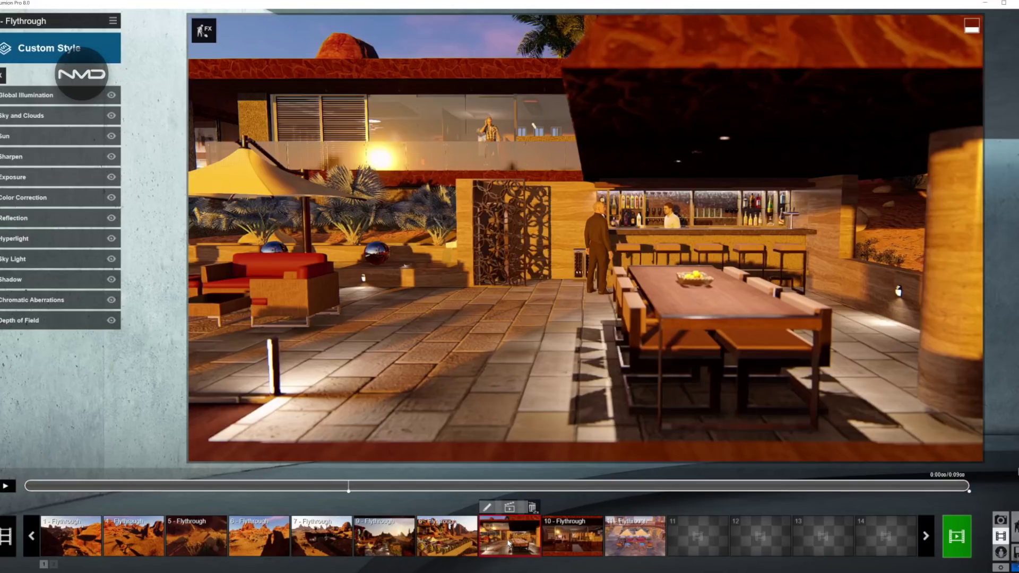
left_click(29, 486)
left_click_drag(29, 486, 968, 493)
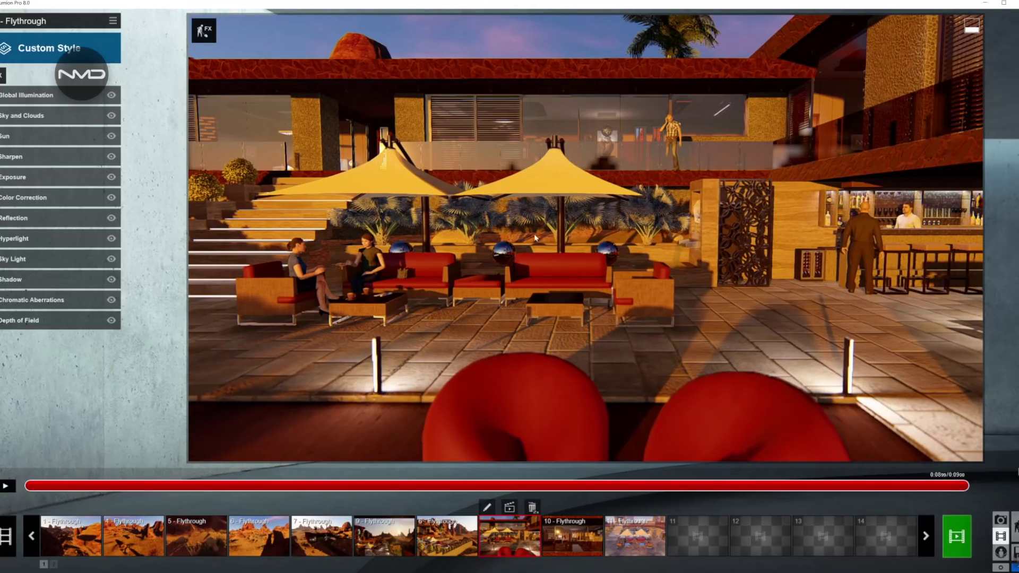
mouse_move(952, 491)
left_mouse_down()
mouse_move(14, 493)
mouse_move(954, 502)
left_mouse_up()
left_click(42, 321)
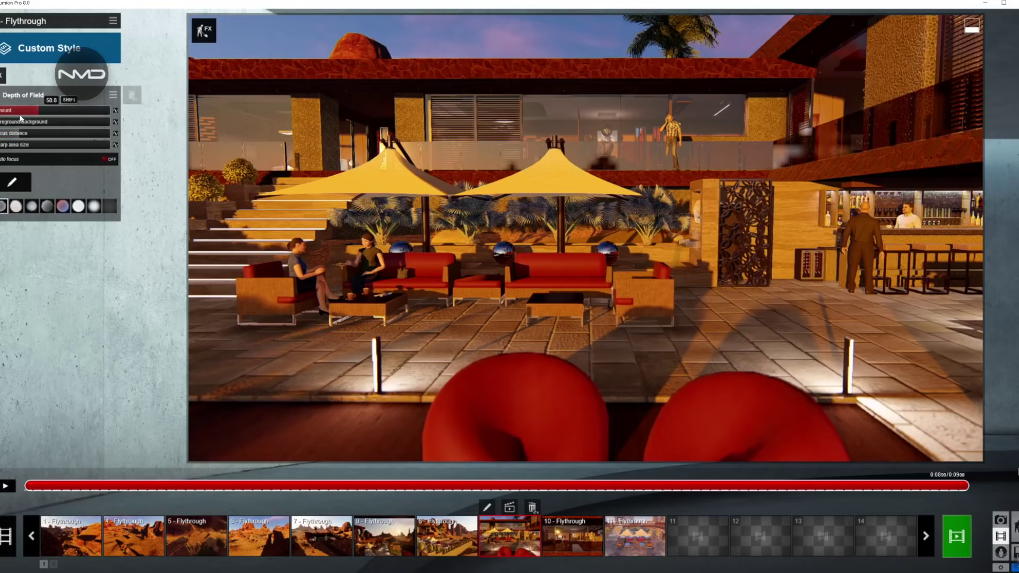
left_click_drag(20, 112, 16, 121)
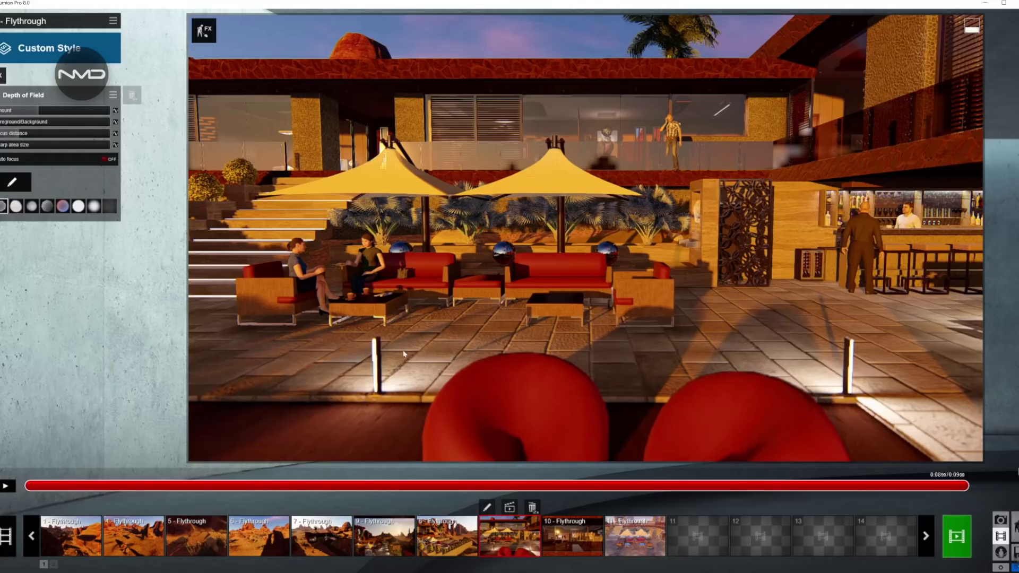
Select clip 10 showing the house interior behind the glass railing and preview its sideways camera movement
left_click(572, 540)
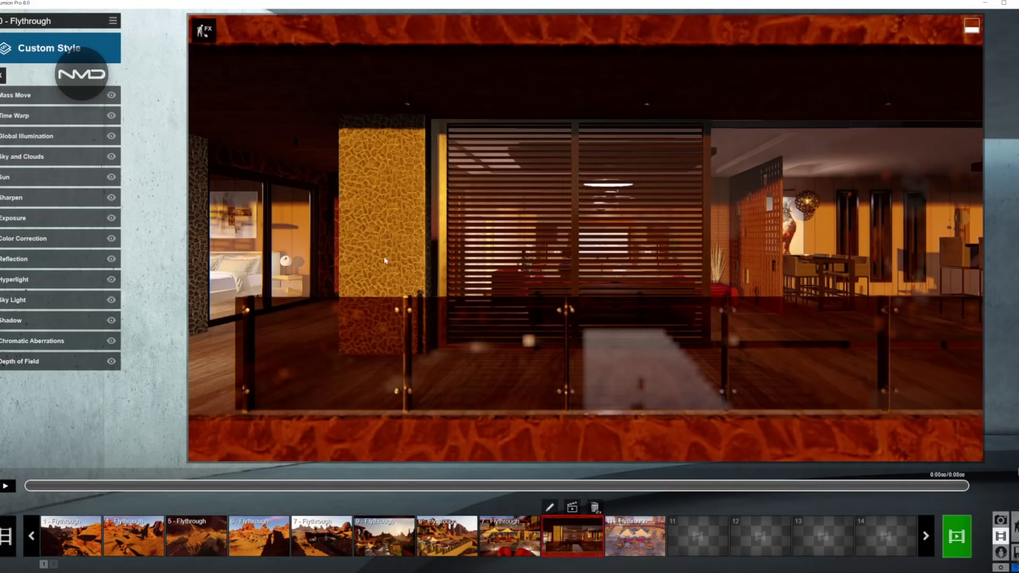
left_click(124, 487)
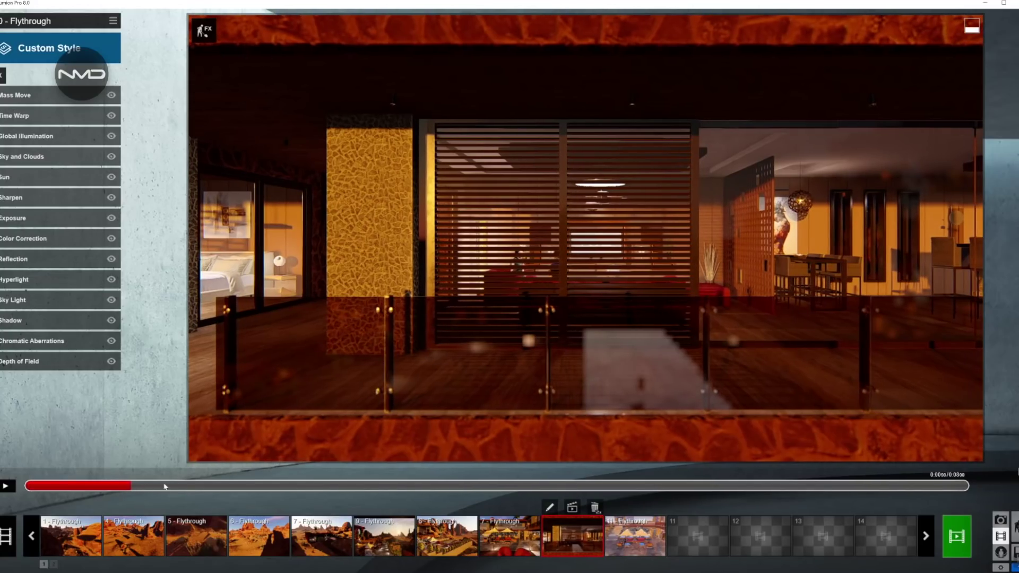
left_click_drag(312, 492, 469, 493)
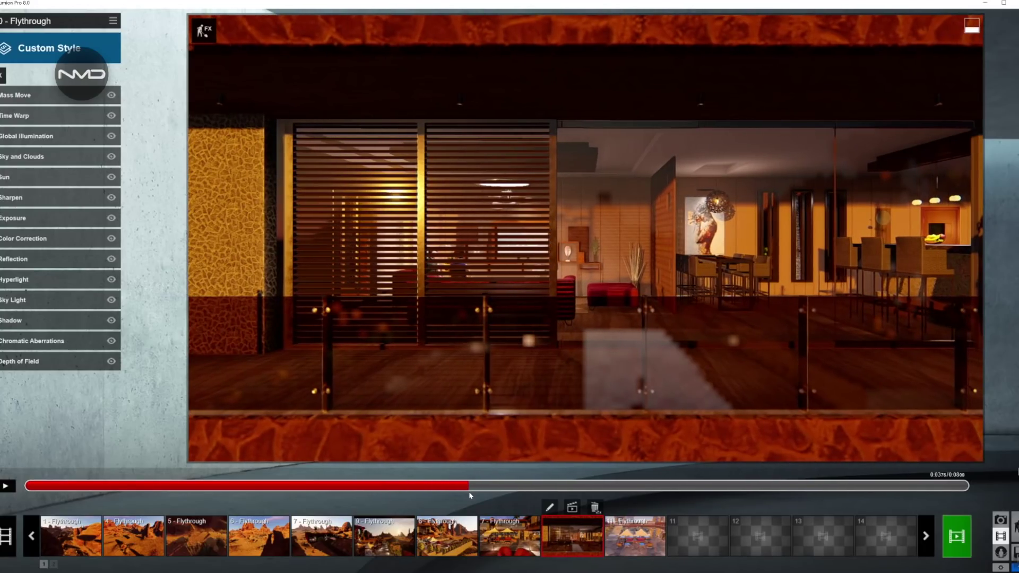
left_click_drag(568, 500, 855, 500)
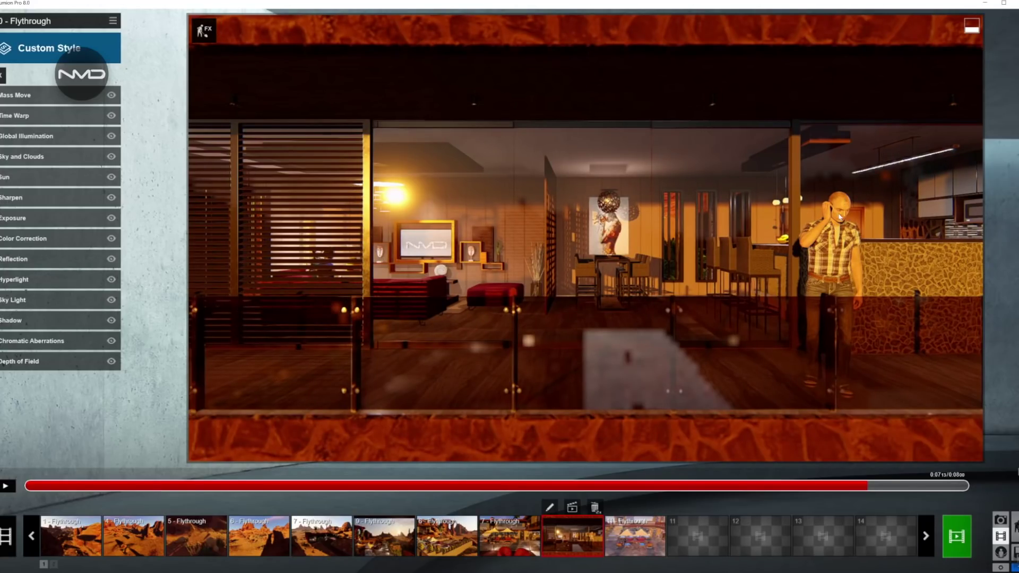
left_click_drag(728, 484, 51, 489)
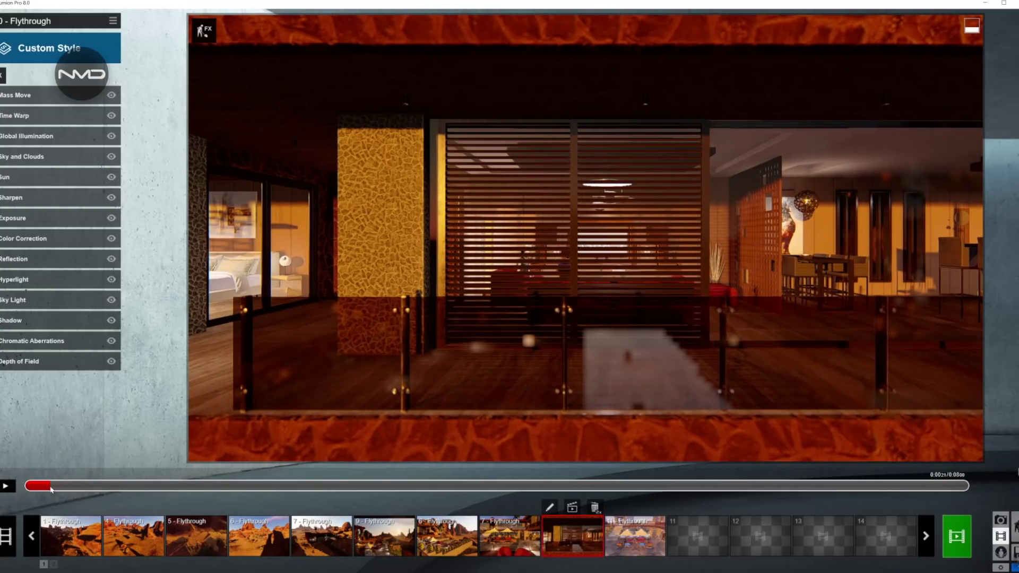
left_click_drag(136, 492, 951, 503)
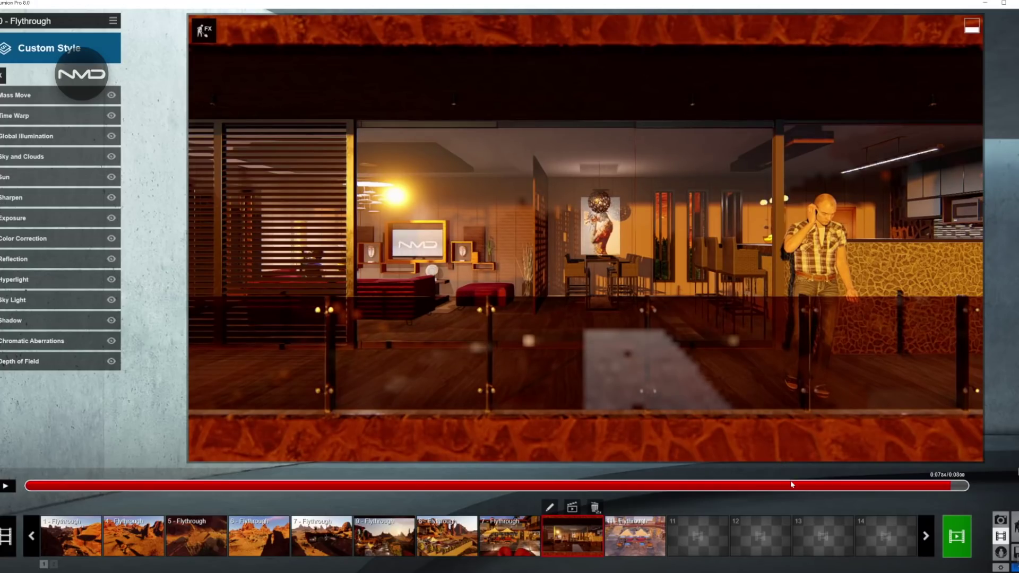
Examine clip 10's Depth of Field settings, including the Amount, and scrub back towards the clip's beginning
left_click(57, 363)
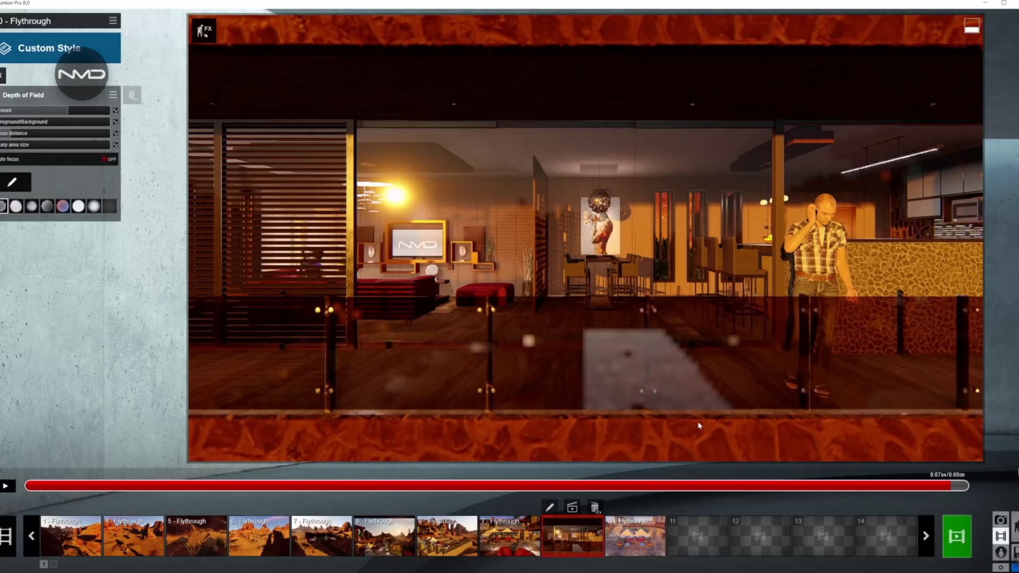
mouse_move(69, 111)
left_click_drag(628, 489, 17, 489)
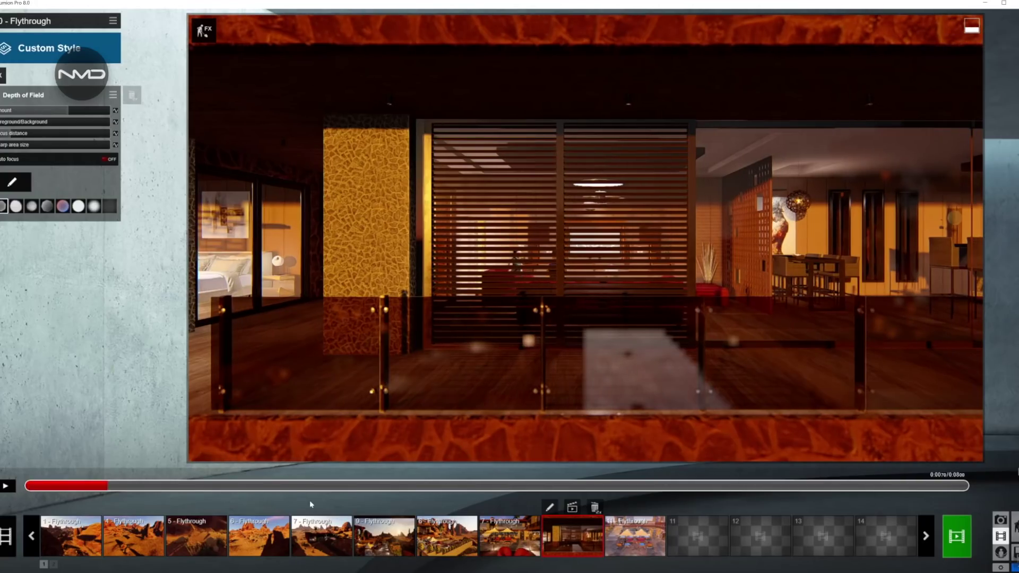
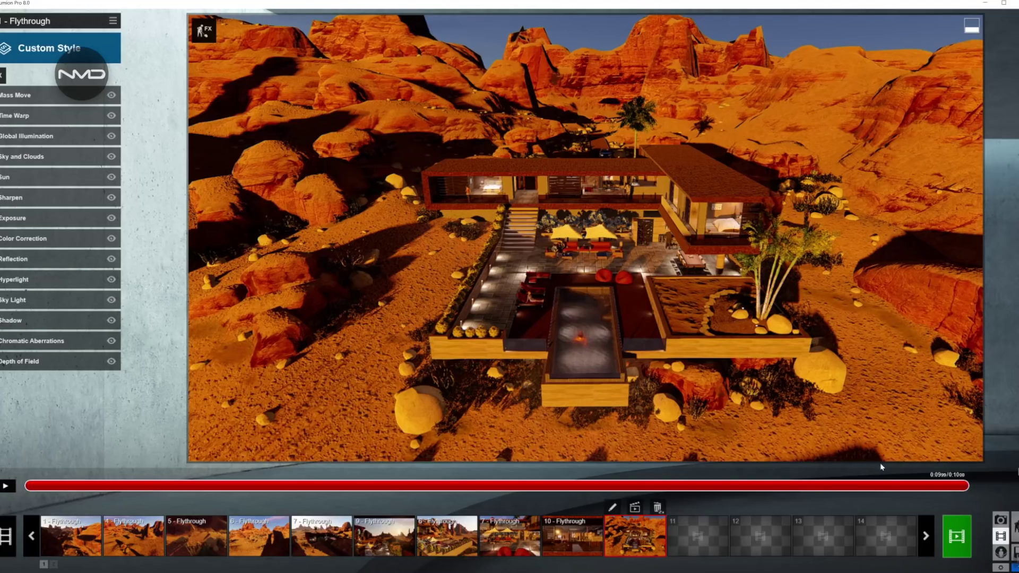
Review the final clip's Depth of Field focus point and Auto focus settings at its start, and scrub the pull-back to its end
left_click_drag(881, 486, 21, 489)
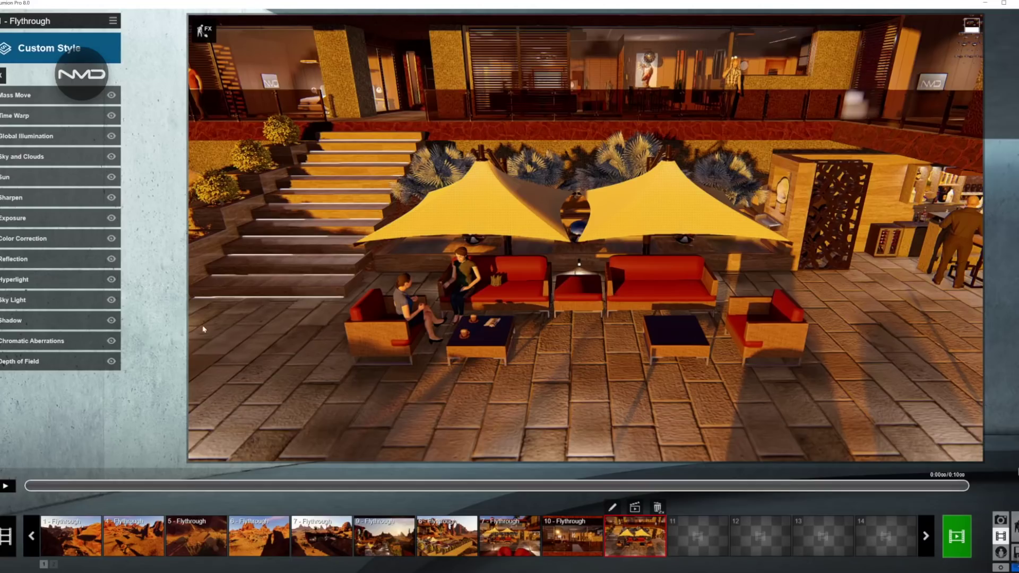
left_click(24, 361)
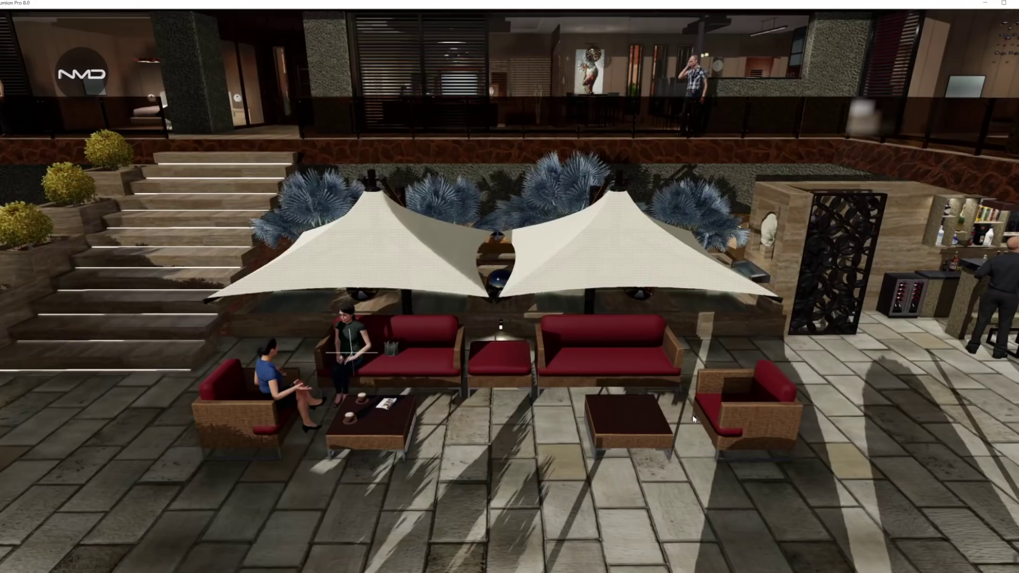
mouse_move(1003, 554)
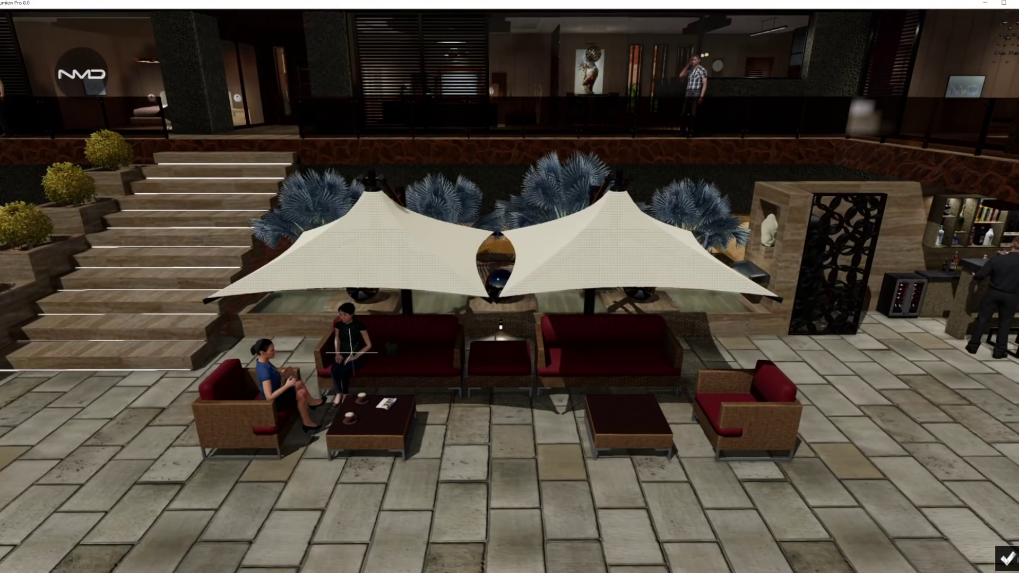
left_click(1005, 557)
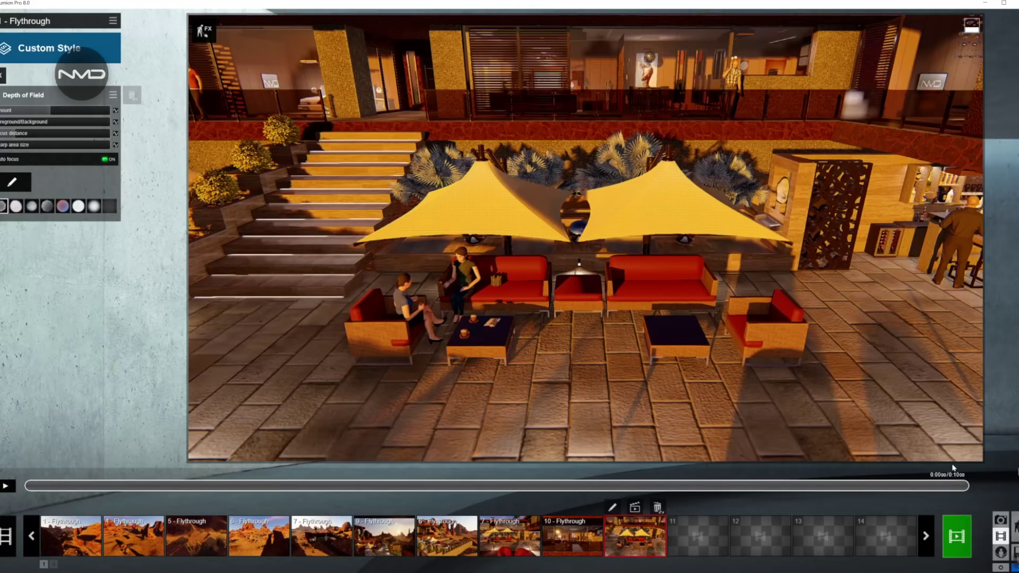
mouse_move(46, 111)
left_click_drag(63, 486, 979, 488)
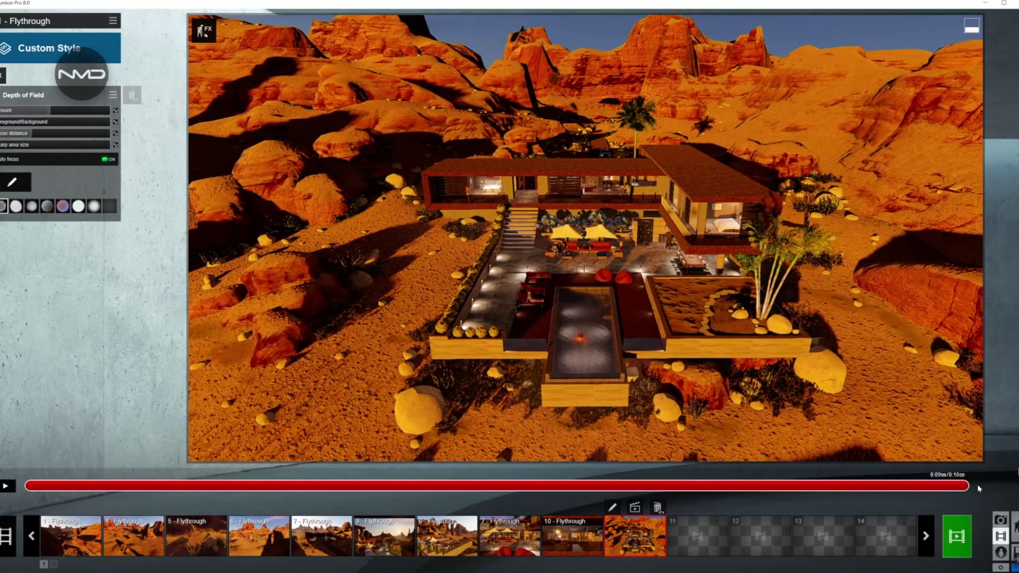